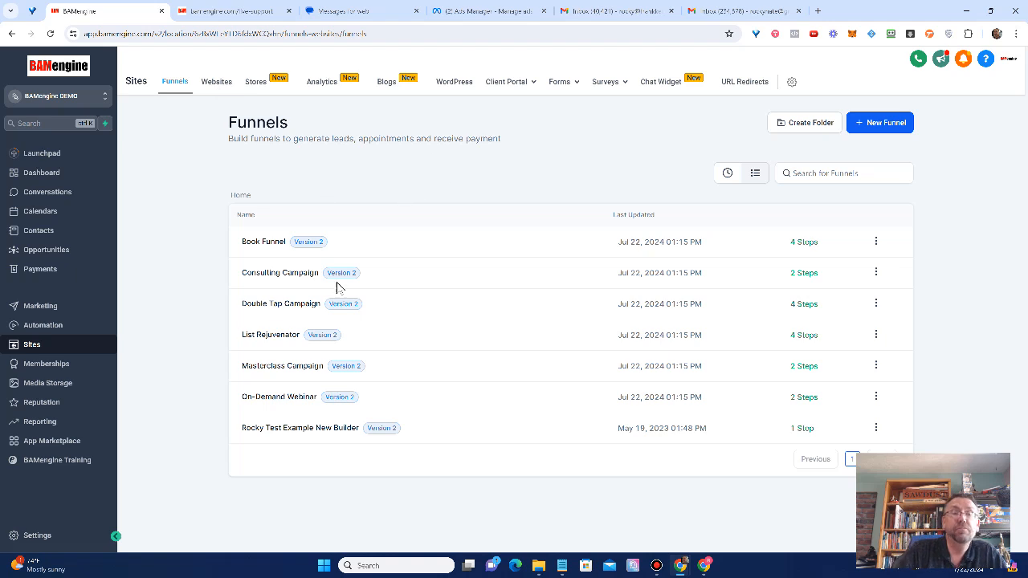
# - View the Book Funnel's steps and the Websites section, and return to the funnels list
pyautogui.click(261, 241)
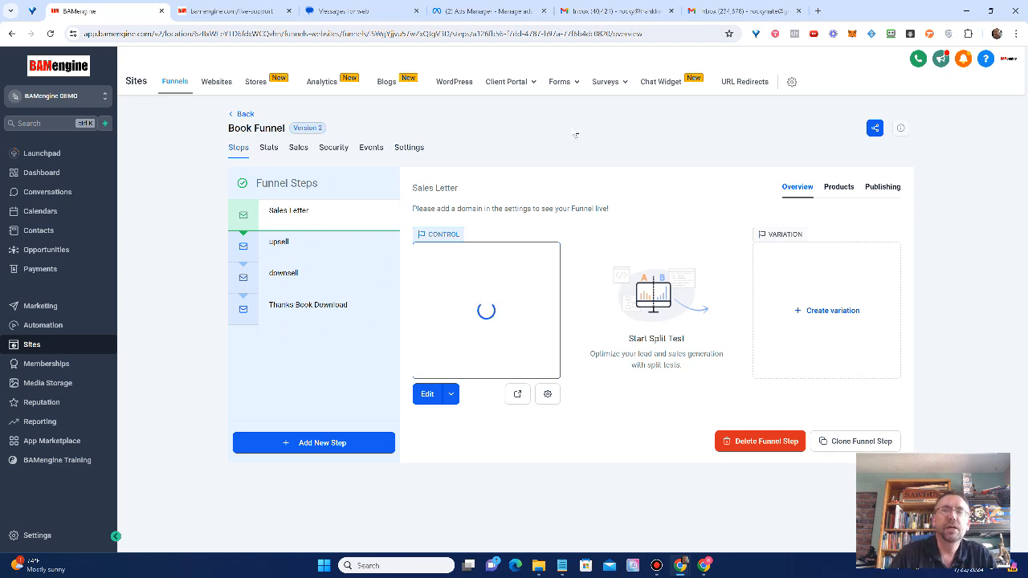
pyautogui.click(216, 82)
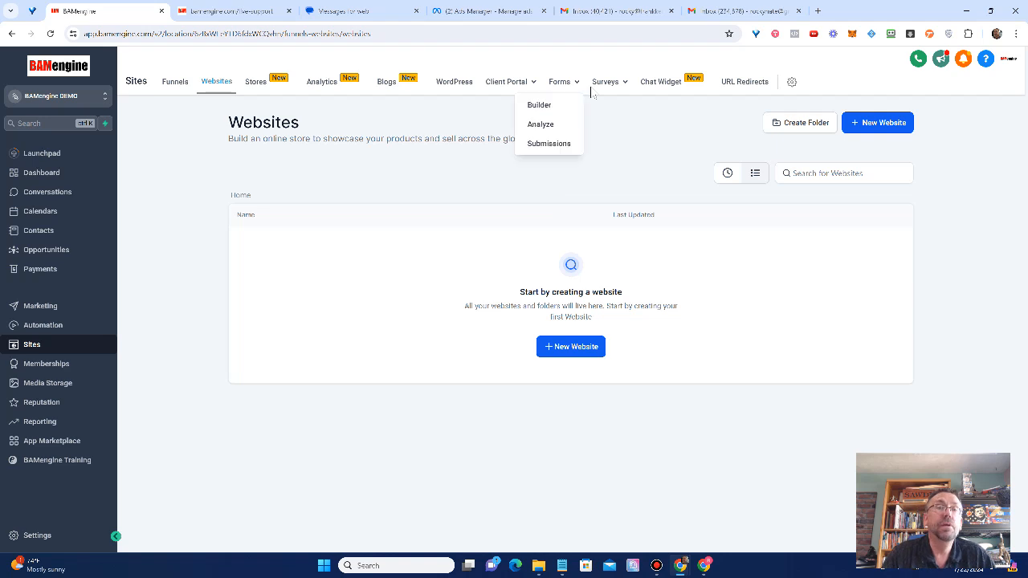
pyautogui.click(175, 83)
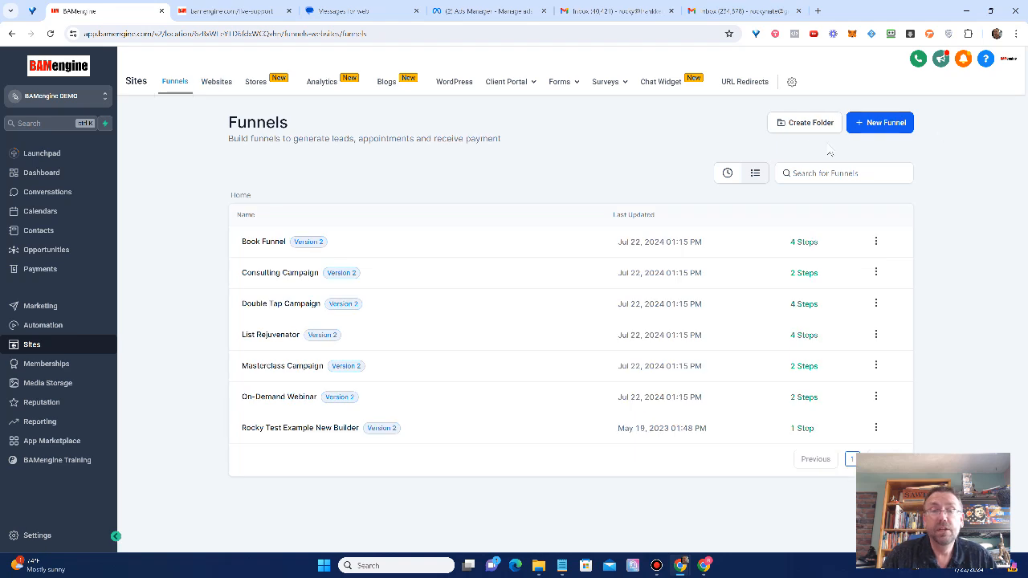
# - Create a new funnel from blank named "Demo Funnel"
pyautogui.click(885, 126)
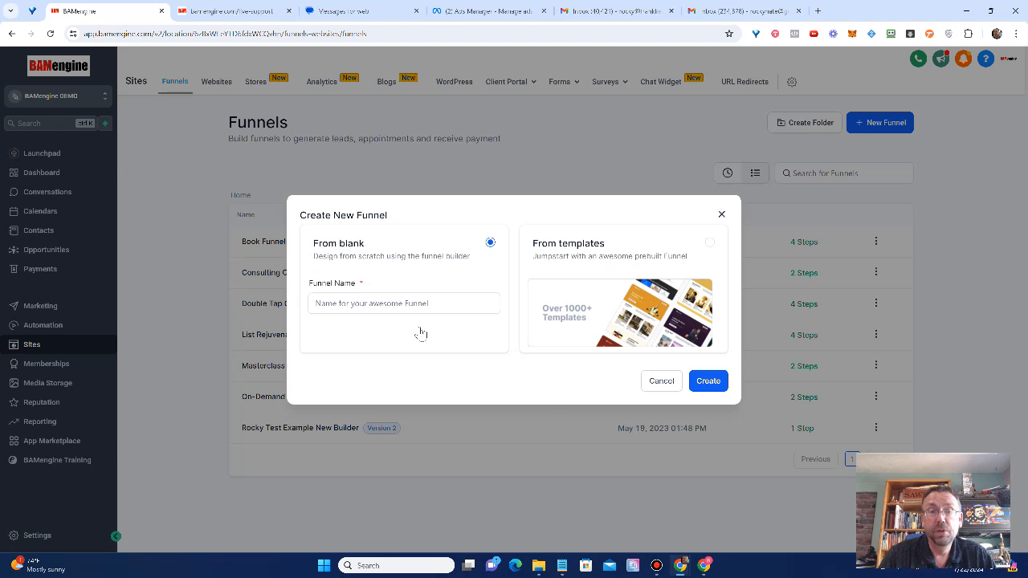
pyautogui.click(392, 305)
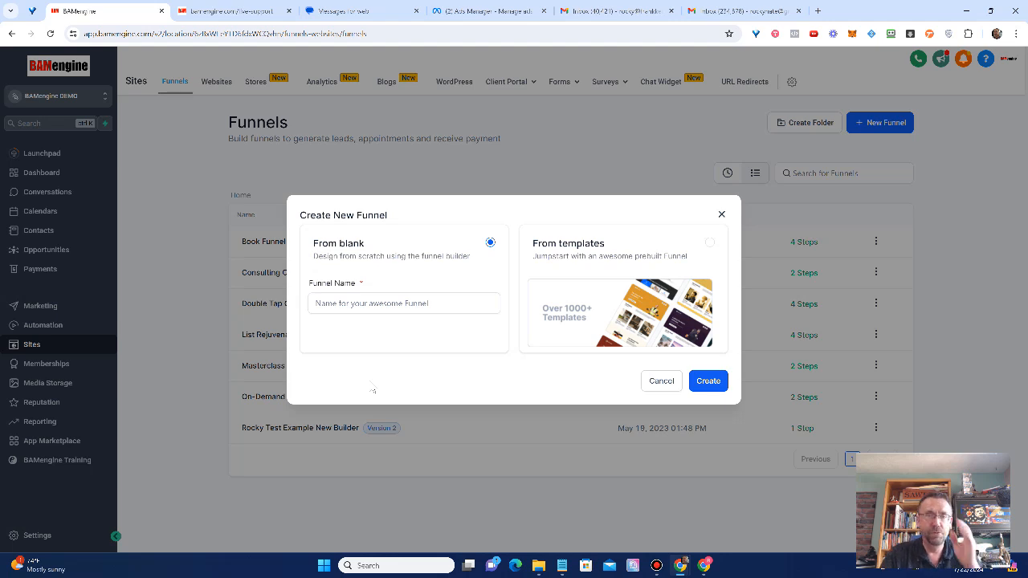
pyautogui.click(374, 299)
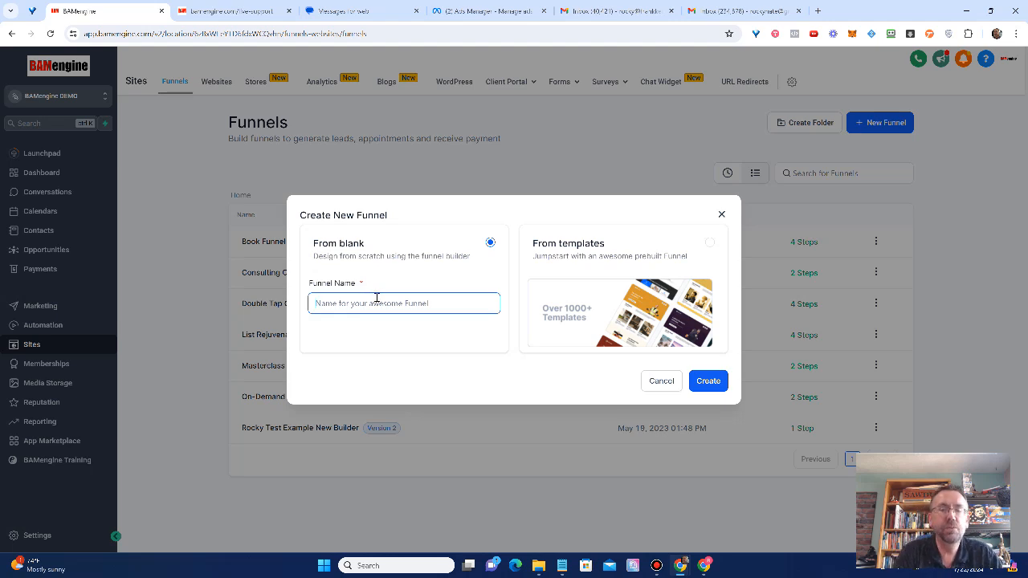
pyautogui.write('Demo Funnel')
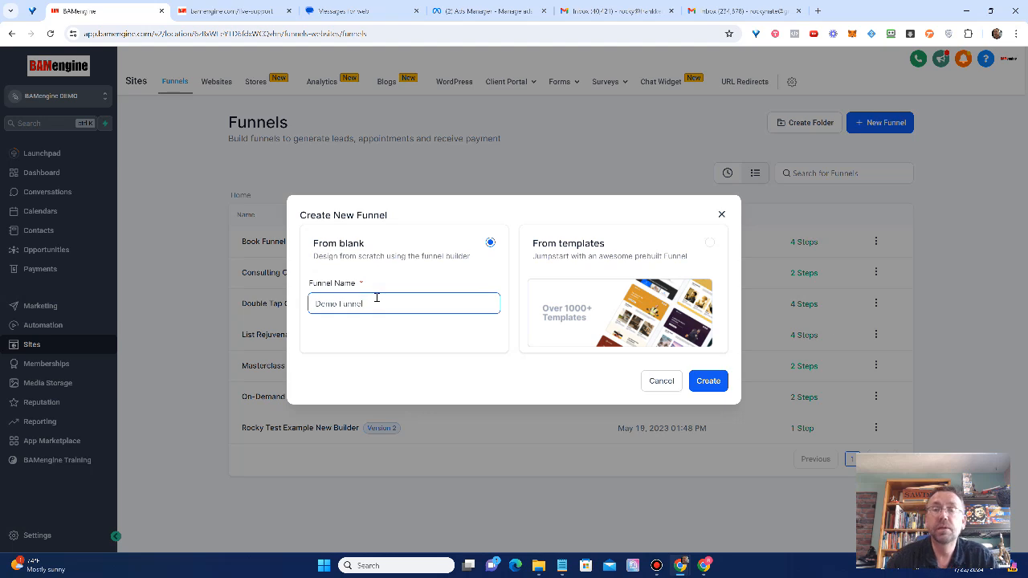
pyautogui.click(709, 380)
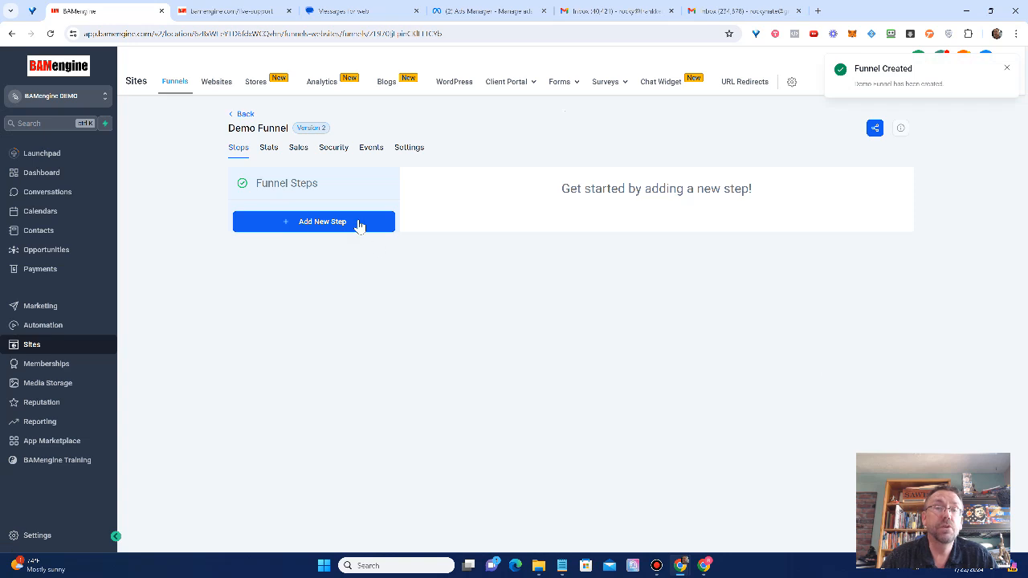
# - Add a funnel step named "Denver Solar" to Demo Funnel, leaving its path empty
pyautogui.click(314, 223)
pyautogui.click(406, 250)
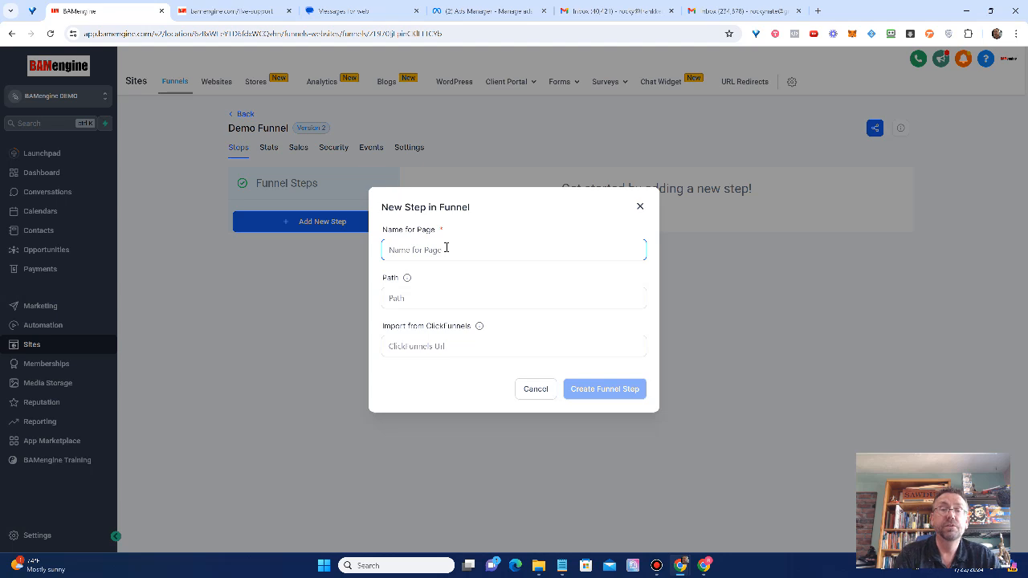
pyautogui.write('Denver Solar')
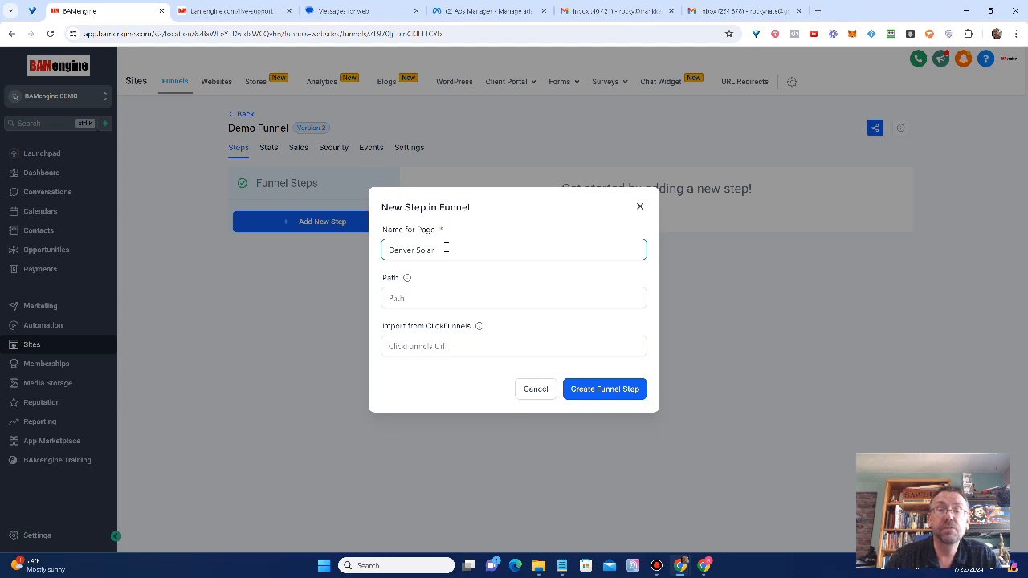
pyautogui.click(494, 293)
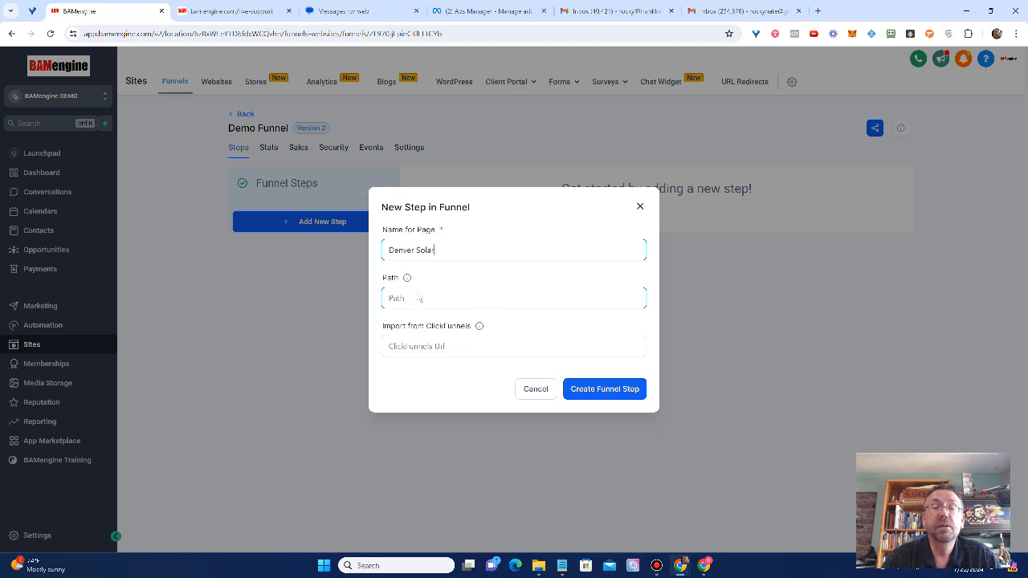
pyautogui.click(599, 390)
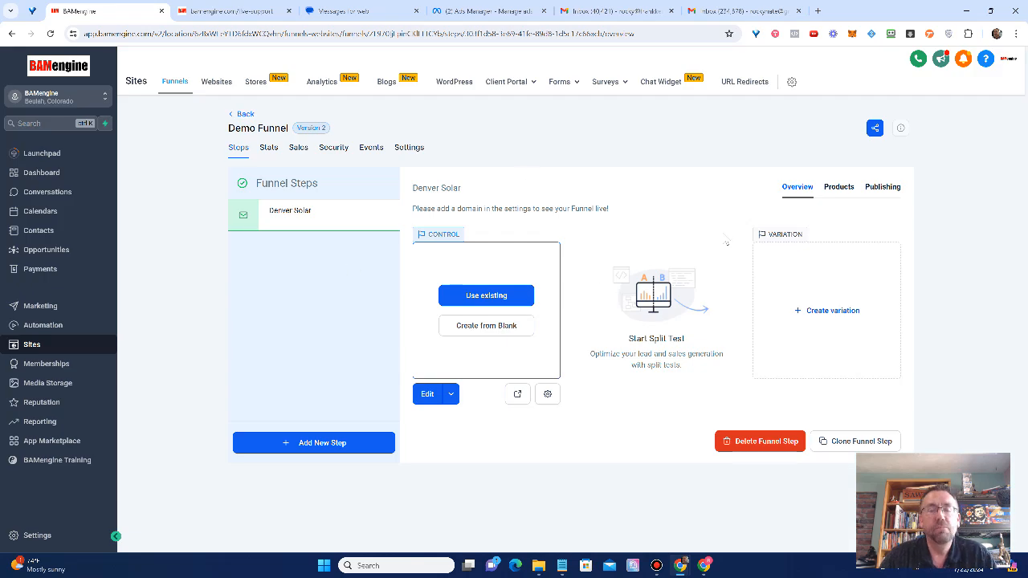
# - Import the existing Sales Letter page from Book Funnel as the control page of the Denver Solar step
pyautogui.click(484, 297)
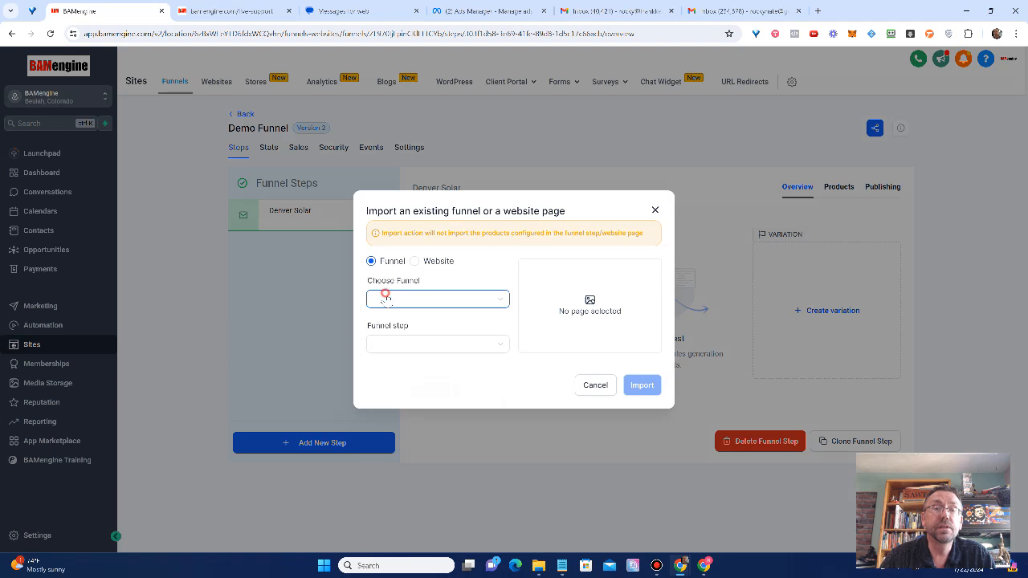
pyautogui.click(385, 299)
pyautogui.click(399, 342)
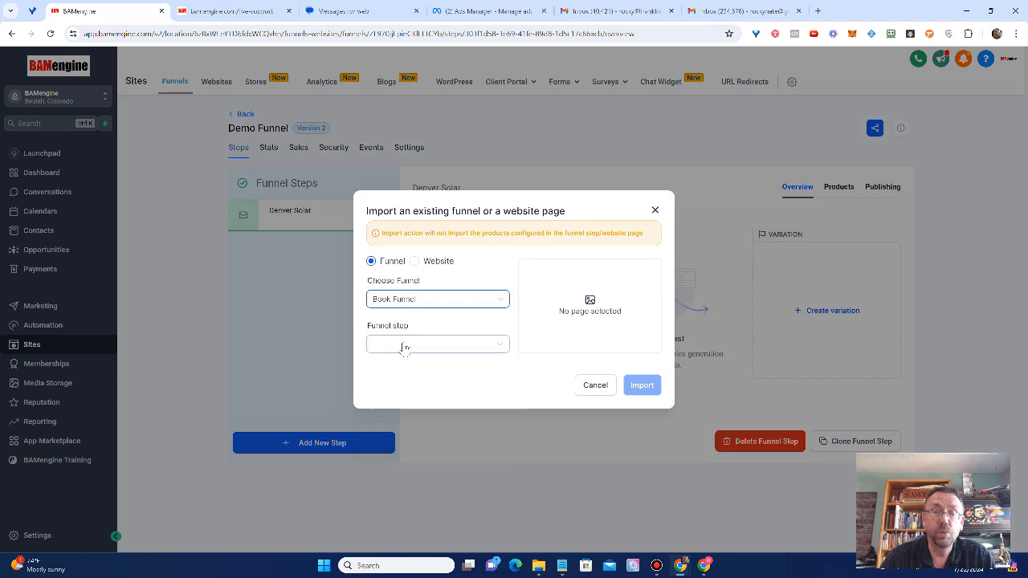
pyautogui.click(415, 345)
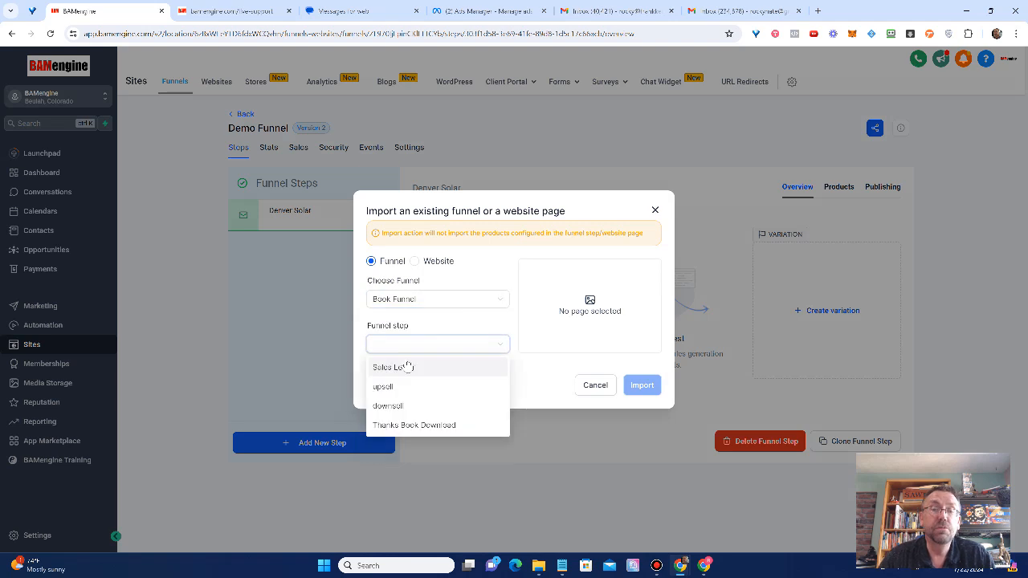
pyautogui.click(409, 373)
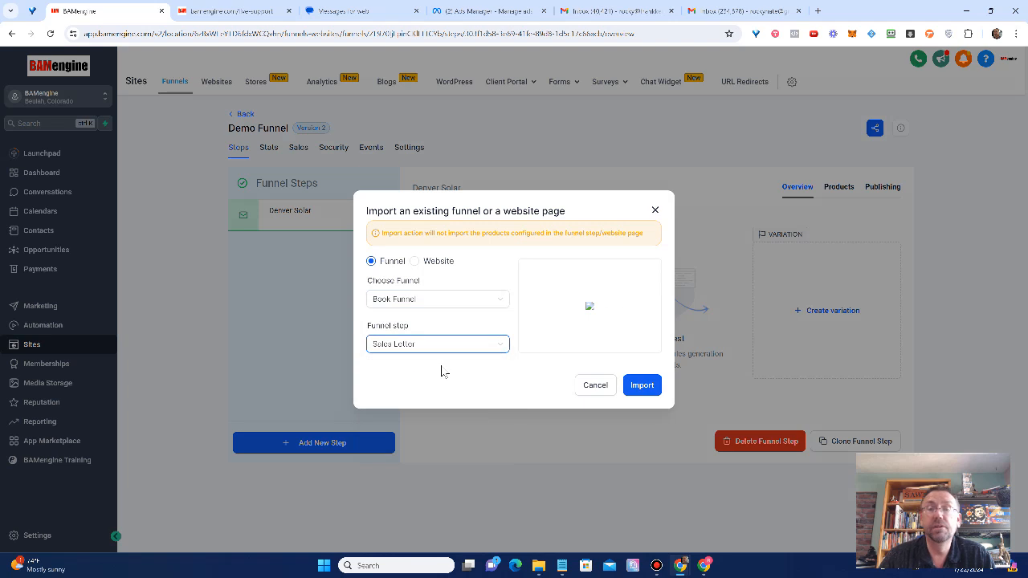
pyautogui.click(642, 387)
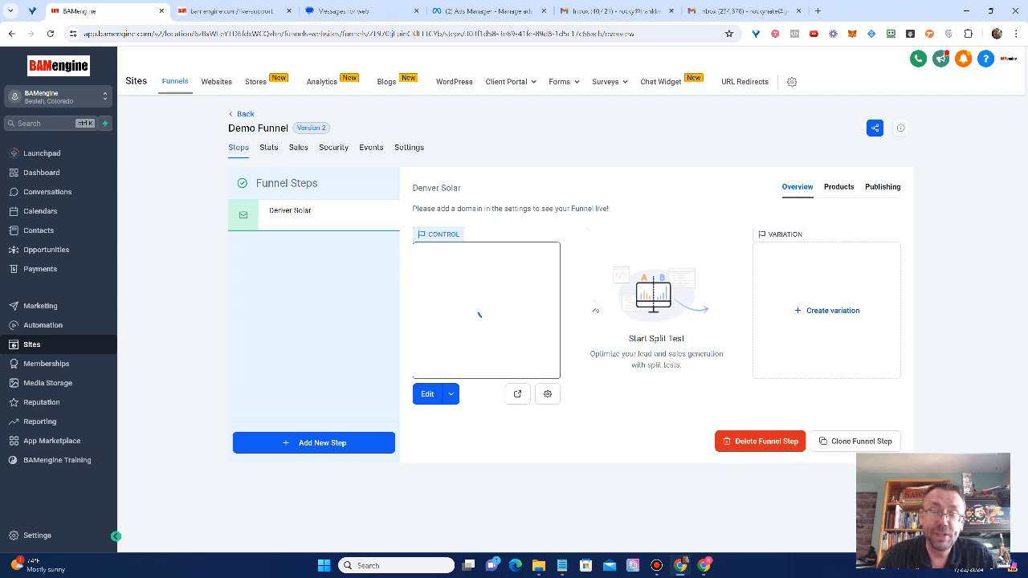
# - Open the Denver Solar page for editing and change its main headline to "New Book Reveals How To Get Solar at NO COST to You!"
pyautogui.click(427, 394)
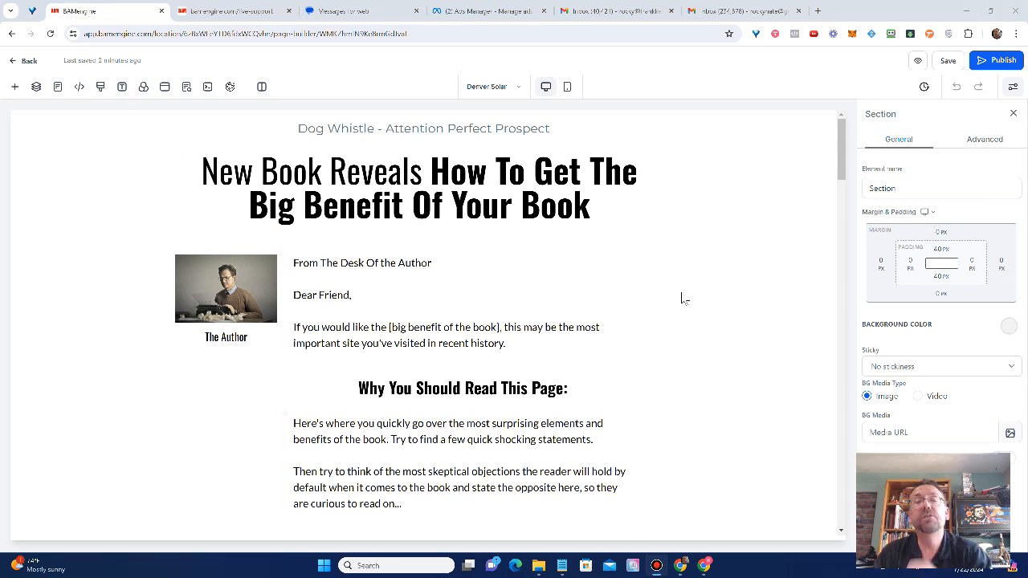
pyautogui.click(529, 200)
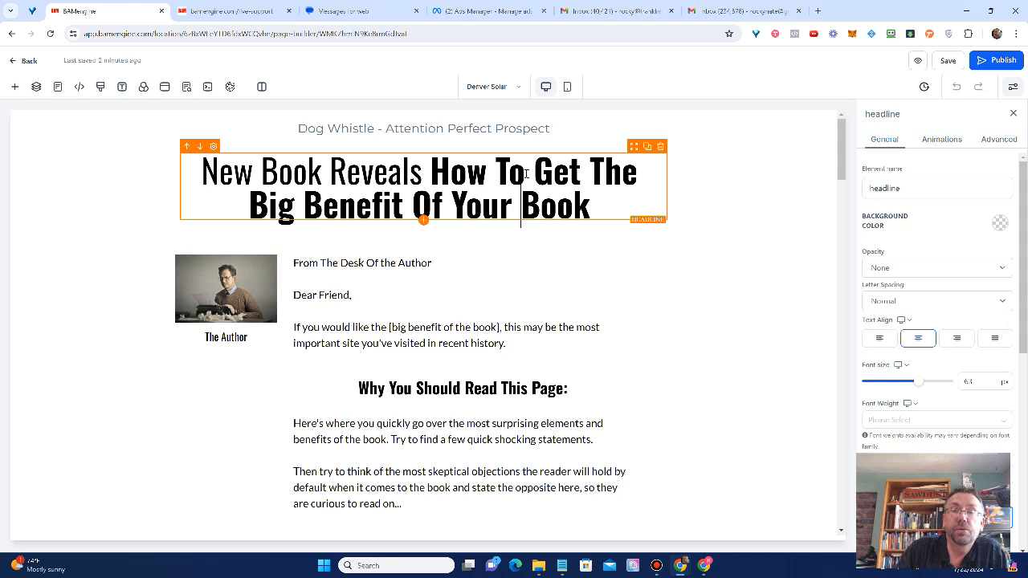
pyautogui.moveTo(533, 172); pyautogui.dragTo(590, 205)
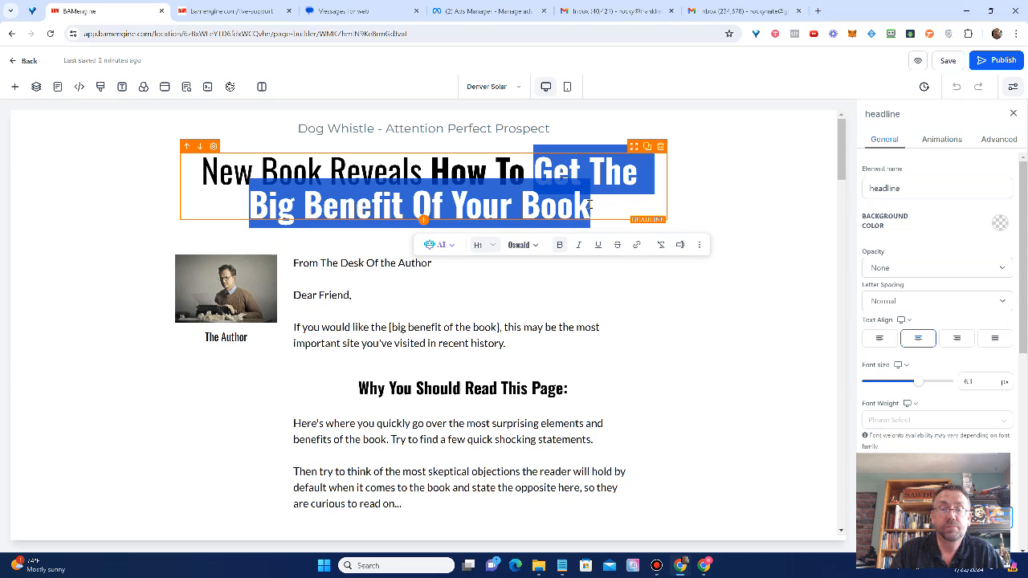
pyautogui.write('Lose')
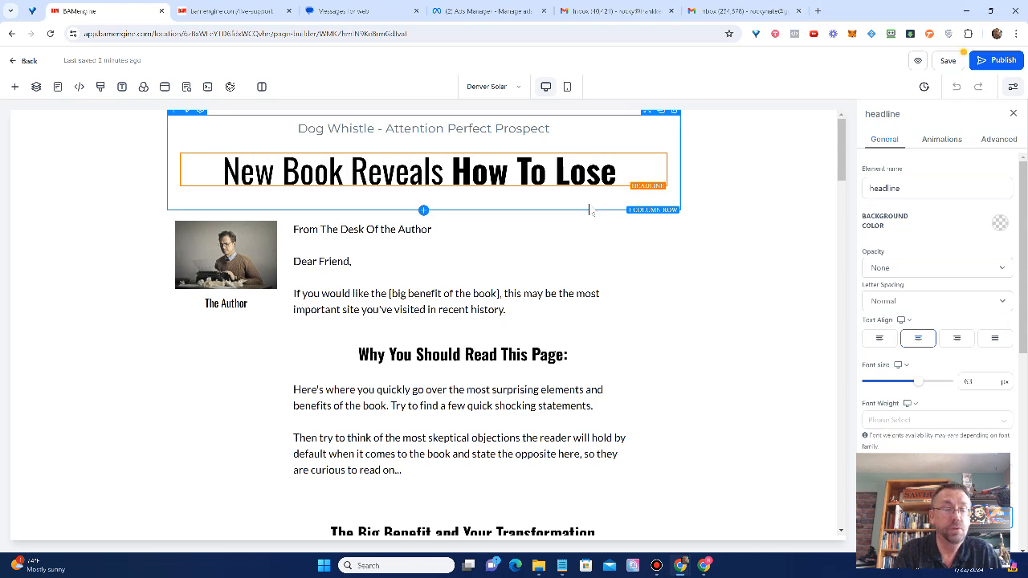
pyautogui.press('BackSpace')
pyautogui.press('BackSpace')
pyautogui.press('BackSpace')
pyautogui.press('BackSpace')
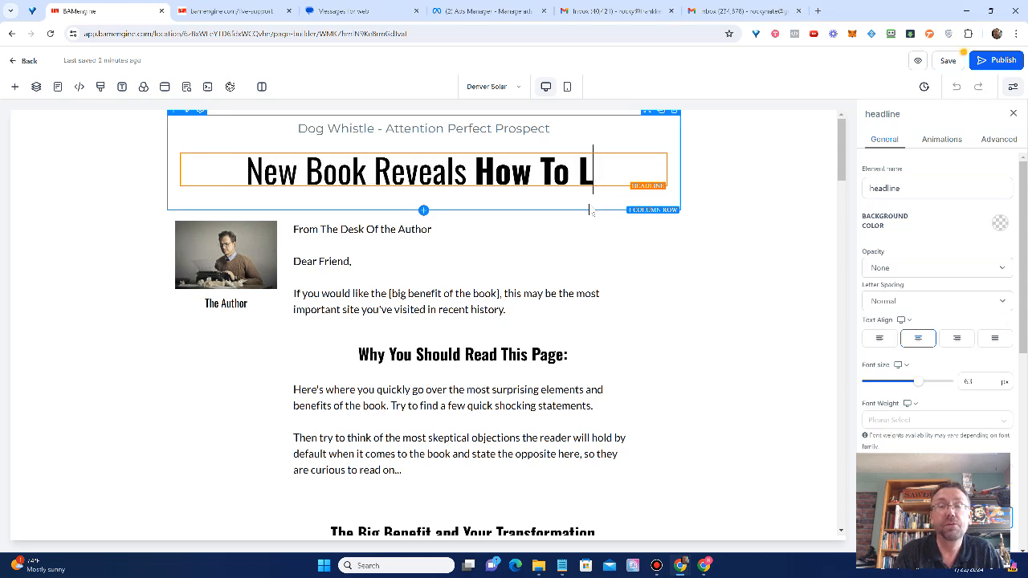
pyautogui.write('G')
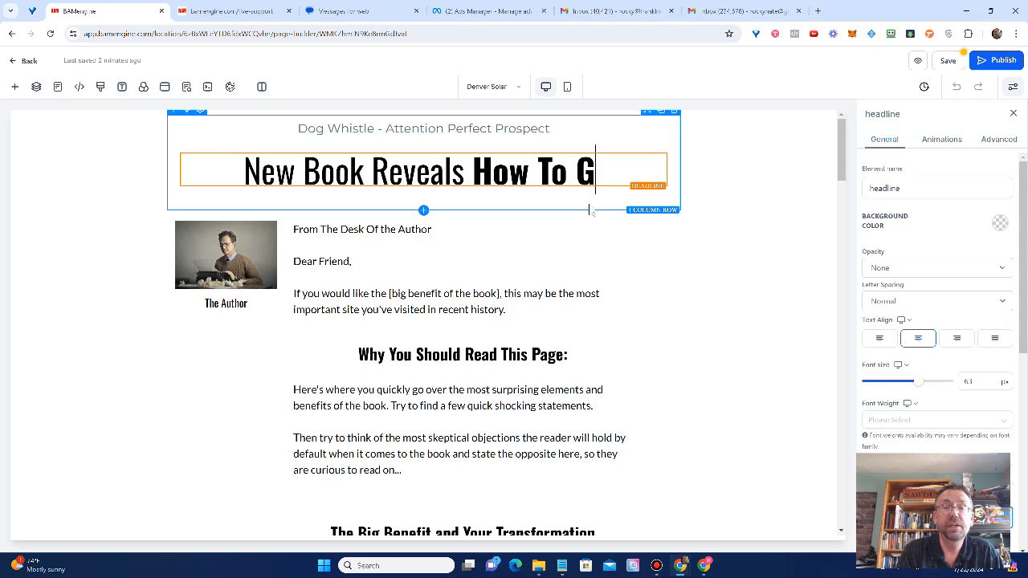
pyautogui.write('et Solar at NO')
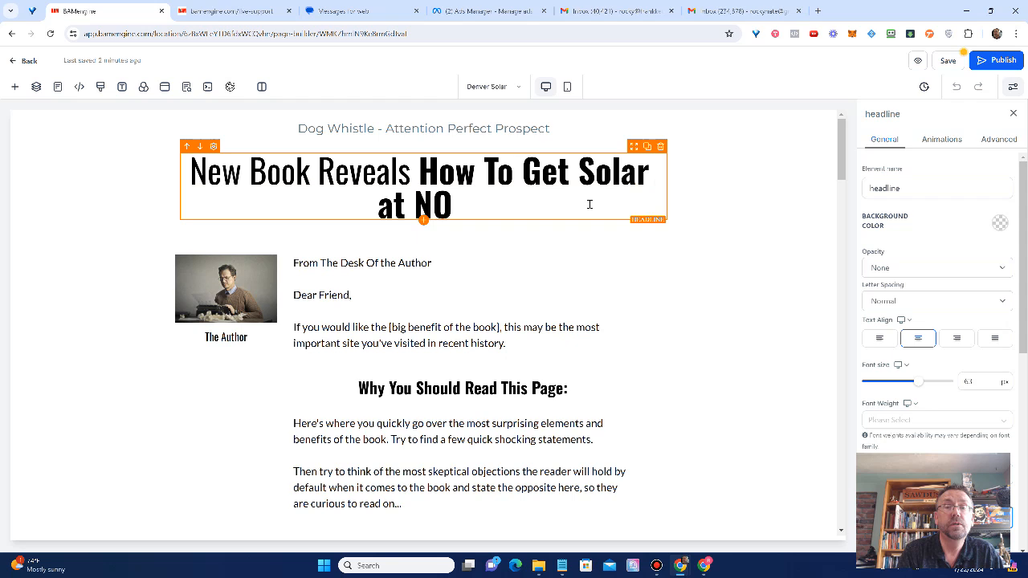
pyautogui.write(' COST')
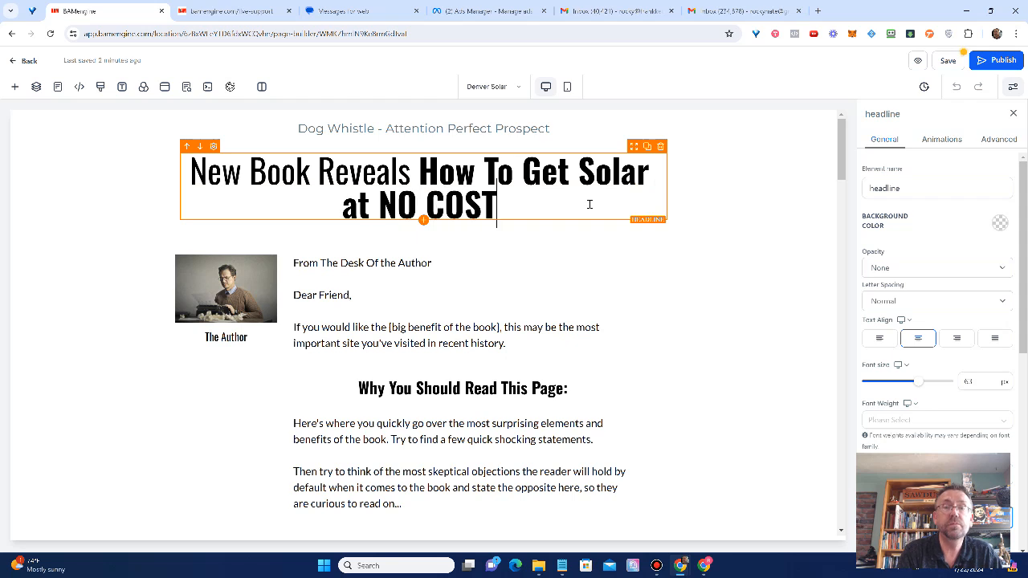
pyautogui.write(' to You!')
pyautogui.click(479, 314)
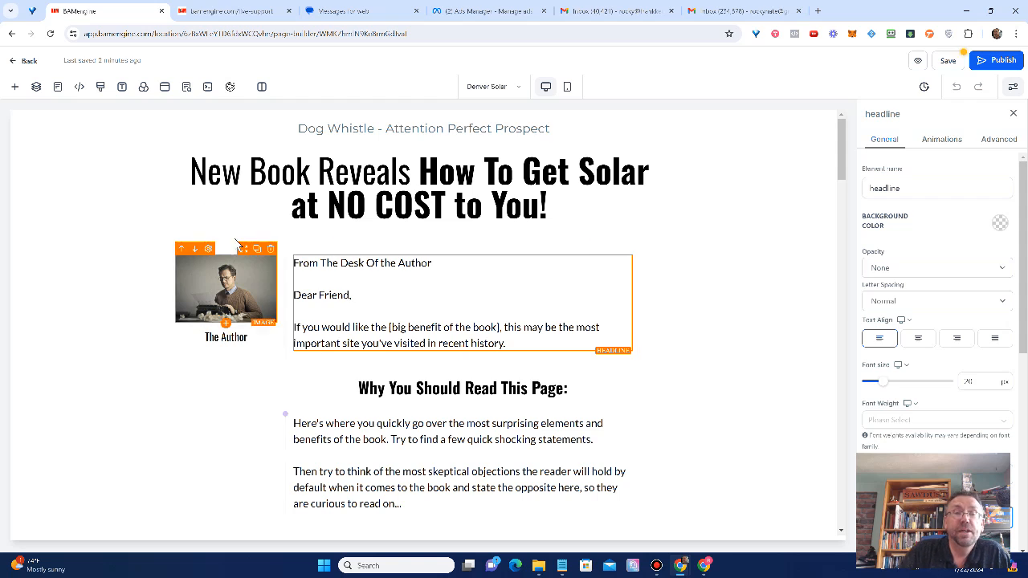
# - Examine the settings of the logo area section, its one-column row and the full column that holds the headline
pyautogui.click(550, 119)
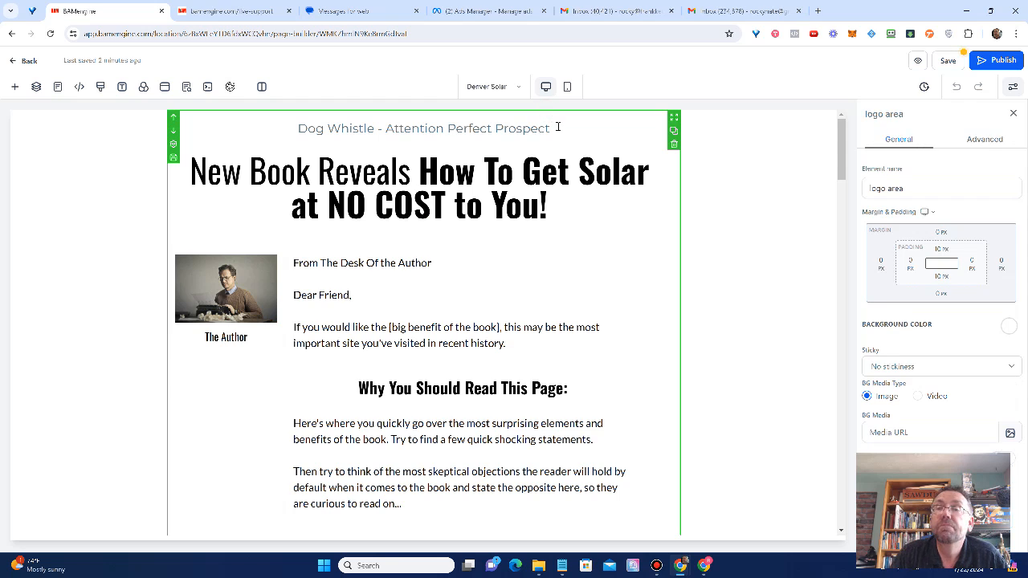
pyautogui.click(422, 132)
pyautogui.click(677, 191)
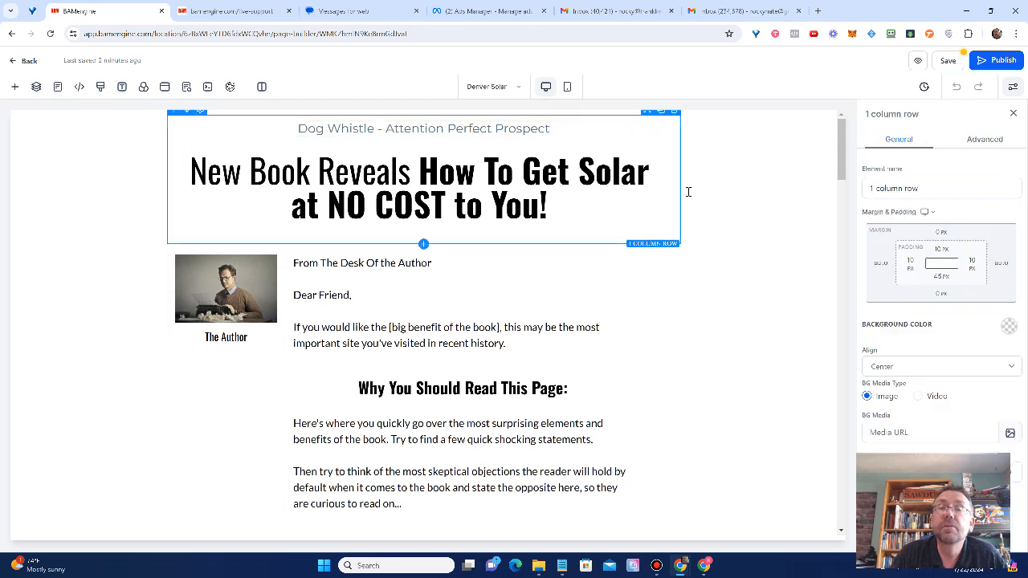
pyautogui.click(686, 117)
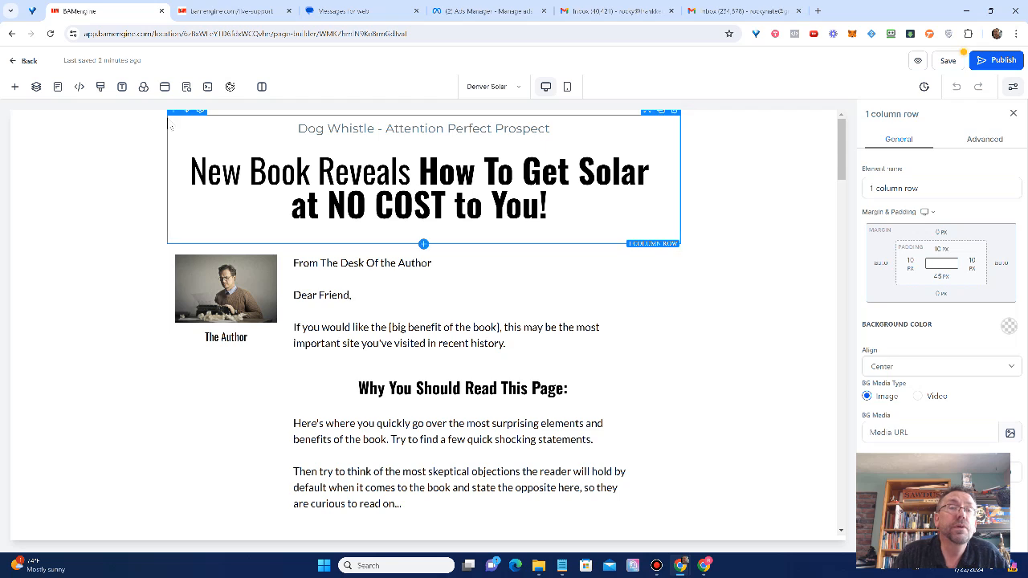
pyautogui.moveTo(172, 115)
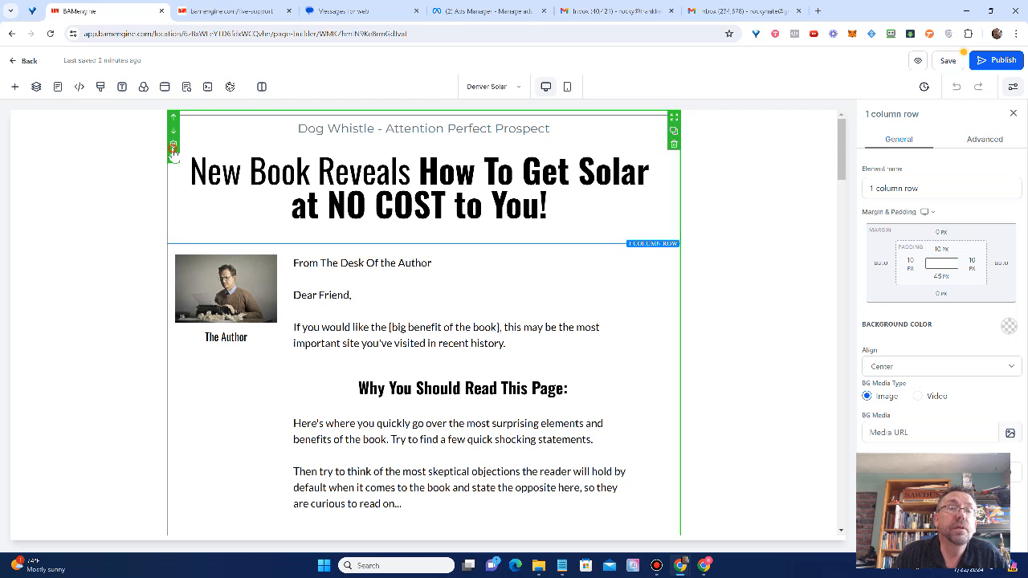
pyautogui.click(173, 145)
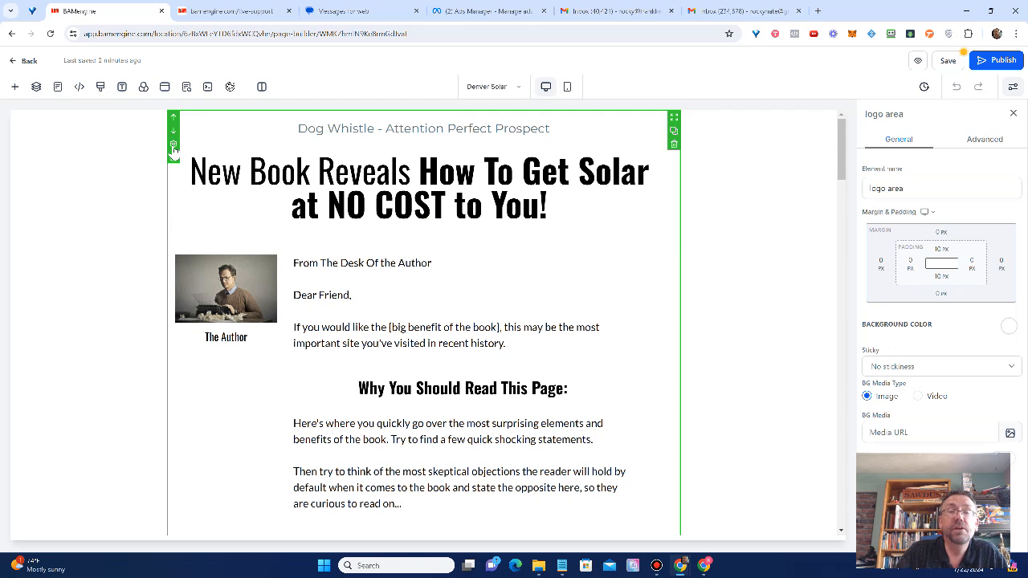
pyautogui.click(237, 126)
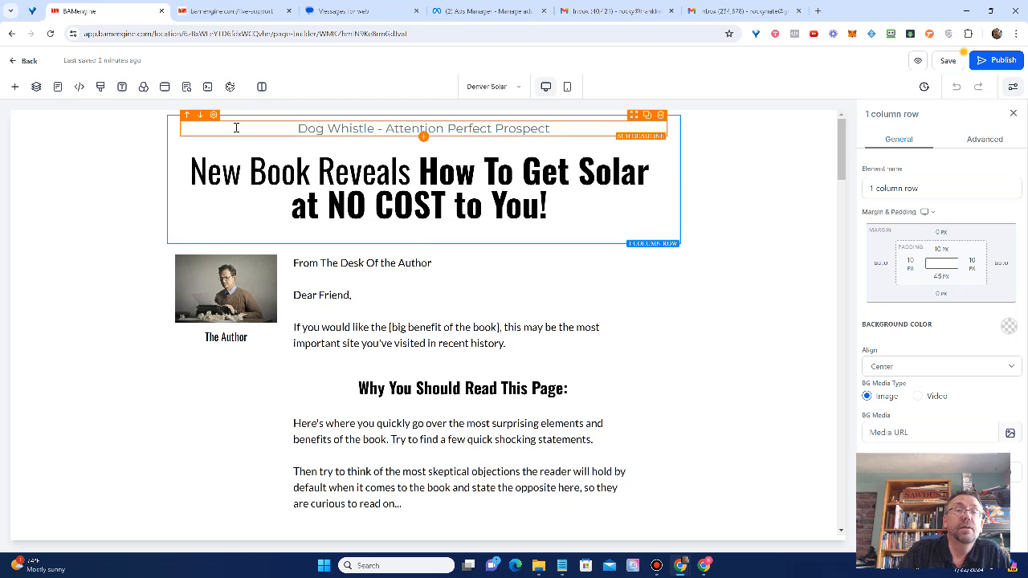
pyautogui.click(188, 151)
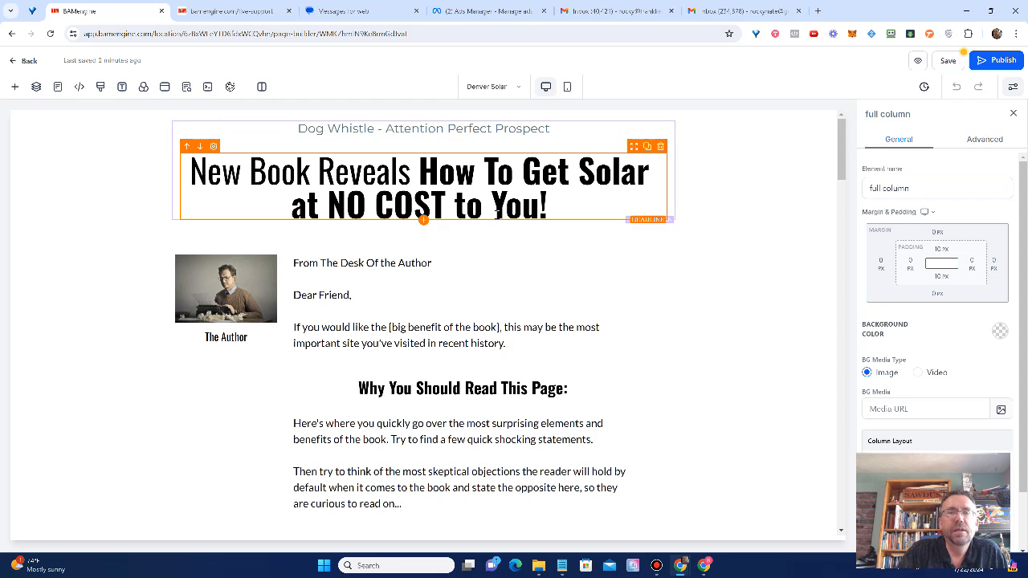
# - Add a video element directly below the main headline and set its video type to Hosted Video
pyautogui.click(423, 222)
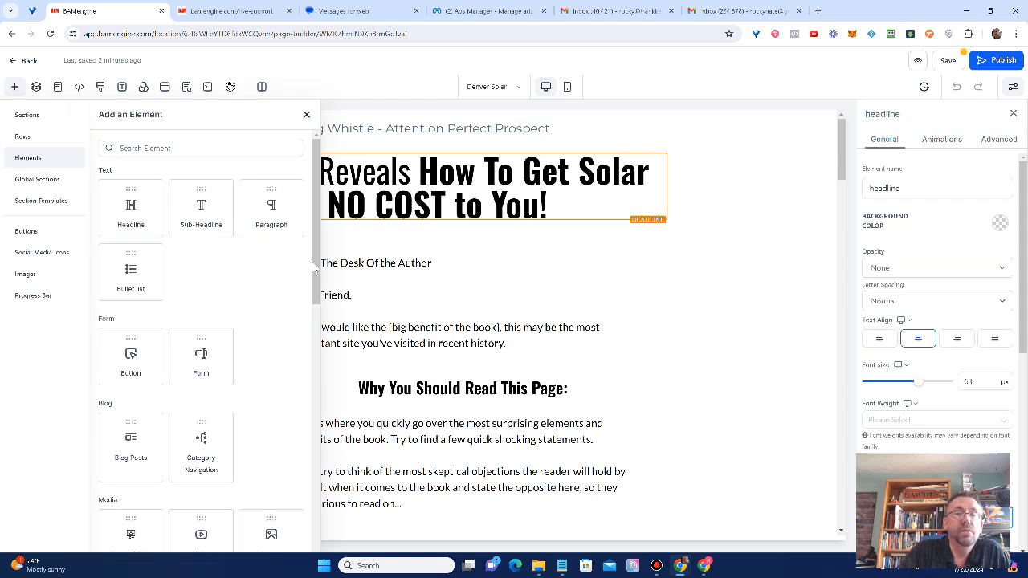
pyautogui.moveTo(316, 272); pyautogui.dragTo(302, 344)
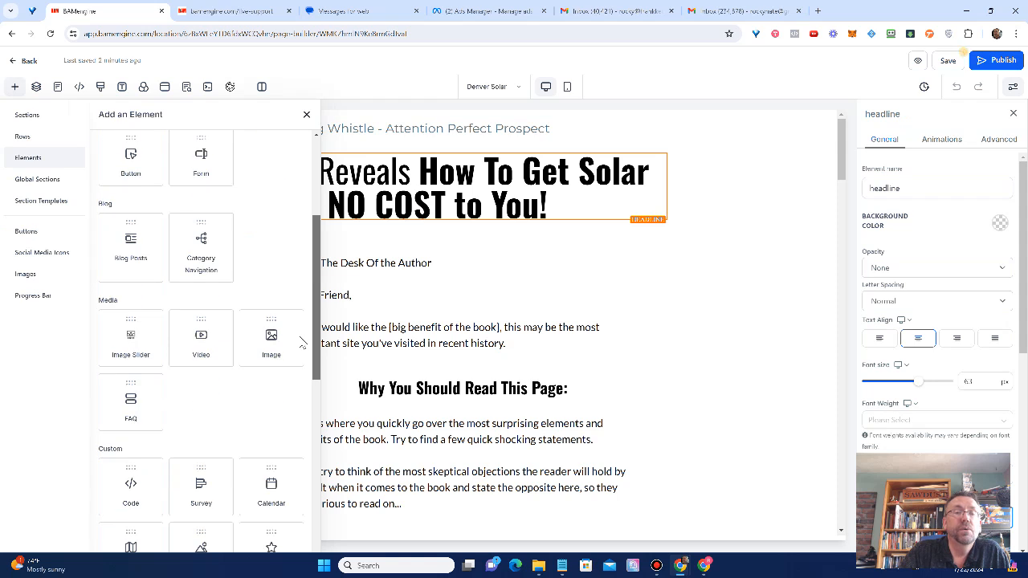
pyautogui.click(198, 338)
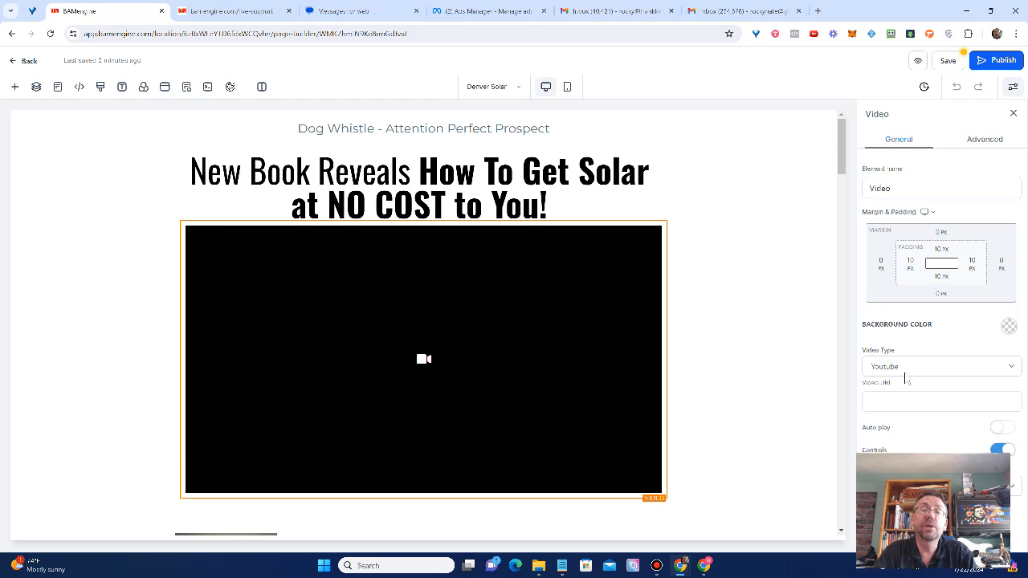
pyautogui.click(1011, 367)
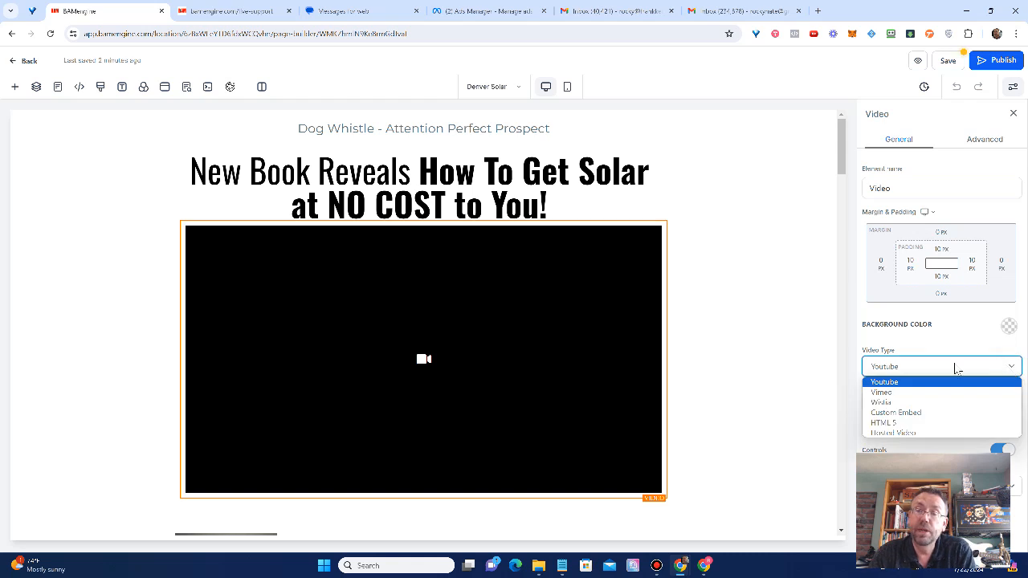
pyautogui.click(899, 434)
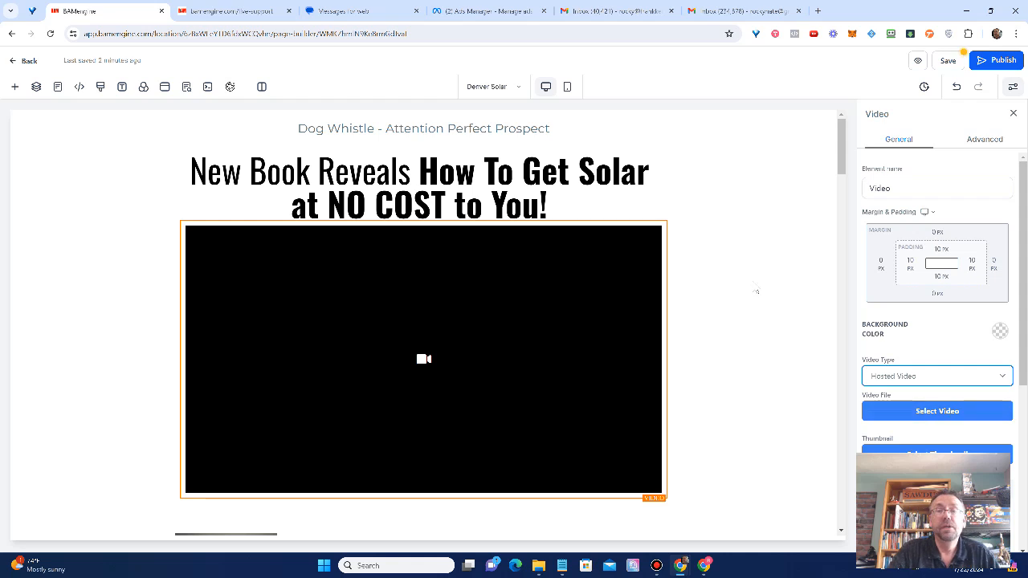
# - Add a custom code element directly below the video and open its code editor, closing it without entering any code
pyautogui.scroll(-5, 755, 292)
pyautogui.scroll(-3, 635, 305)
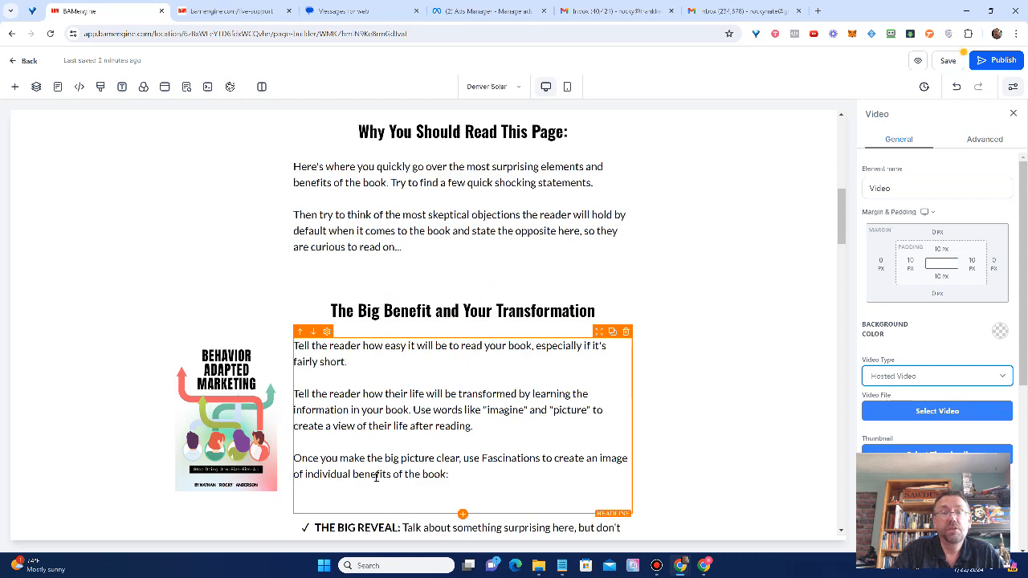
pyautogui.scroll(-4, 443, 378)
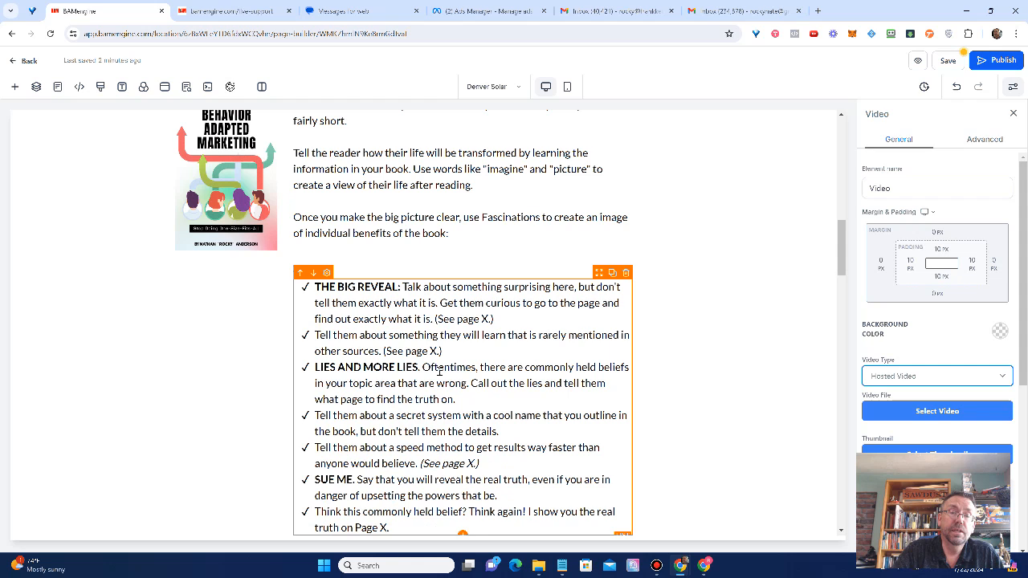
pyautogui.scroll(12, 446, 380)
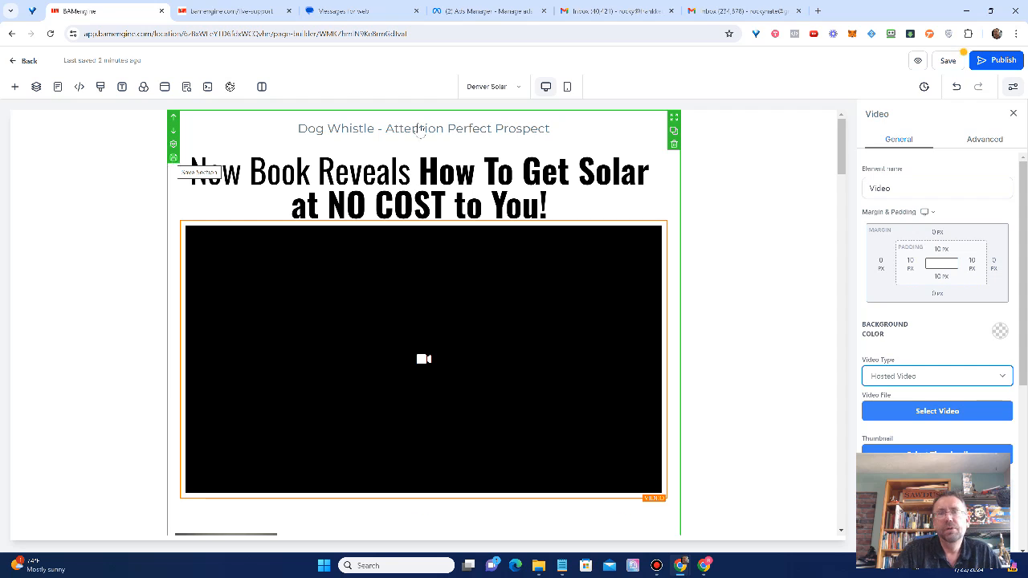
pyautogui.scroll(-3, 736, 383)
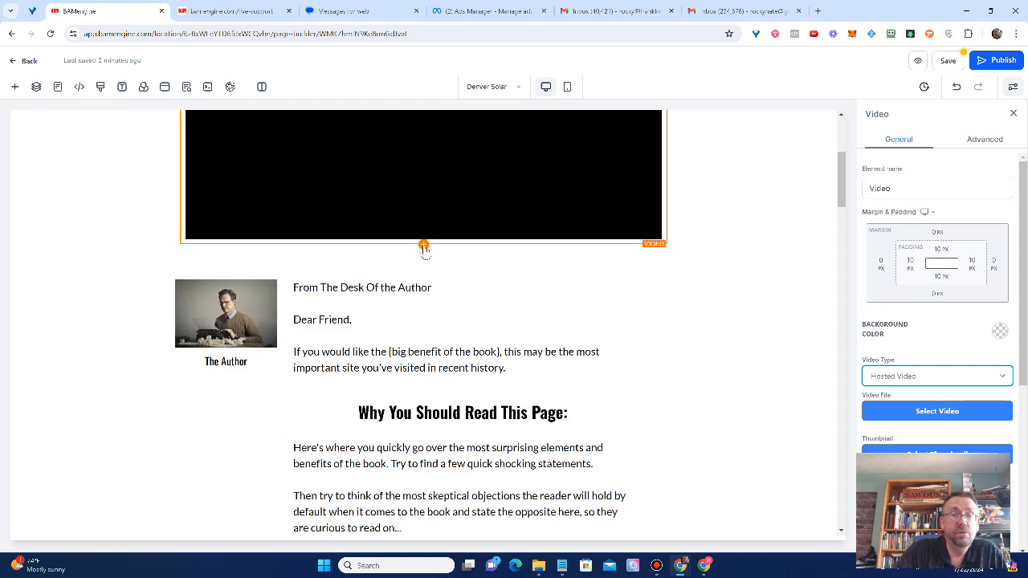
pyautogui.click(423, 245)
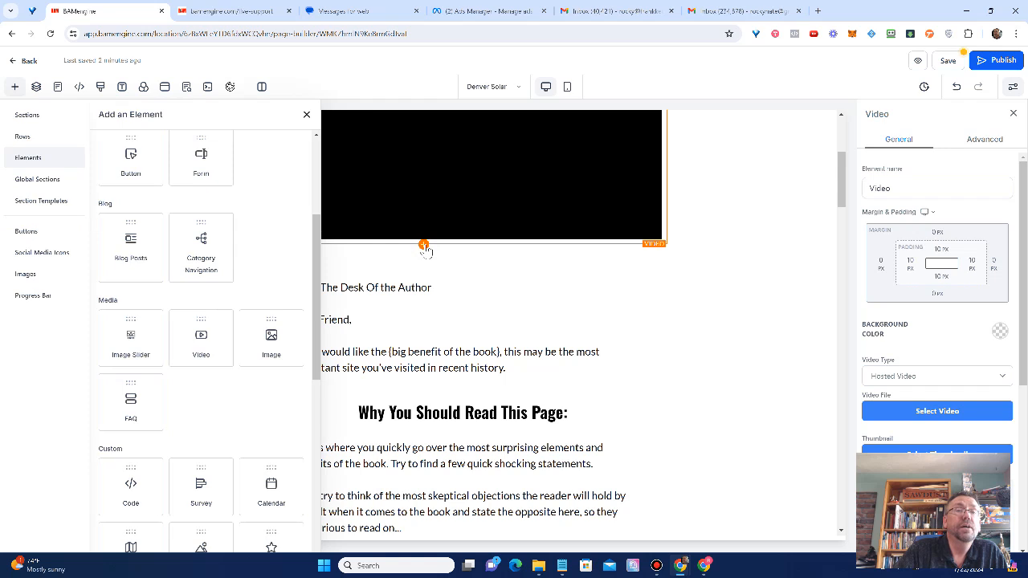
pyautogui.moveTo(315, 339); pyautogui.dragTo(318, 440)
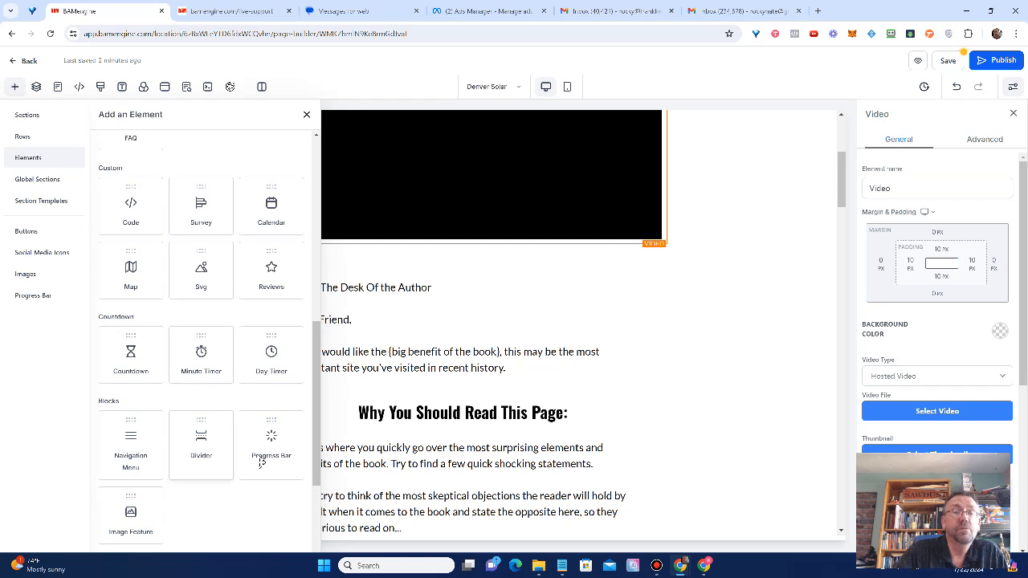
pyautogui.moveTo(318, 419); pyautogui.dragTo(336, 357)
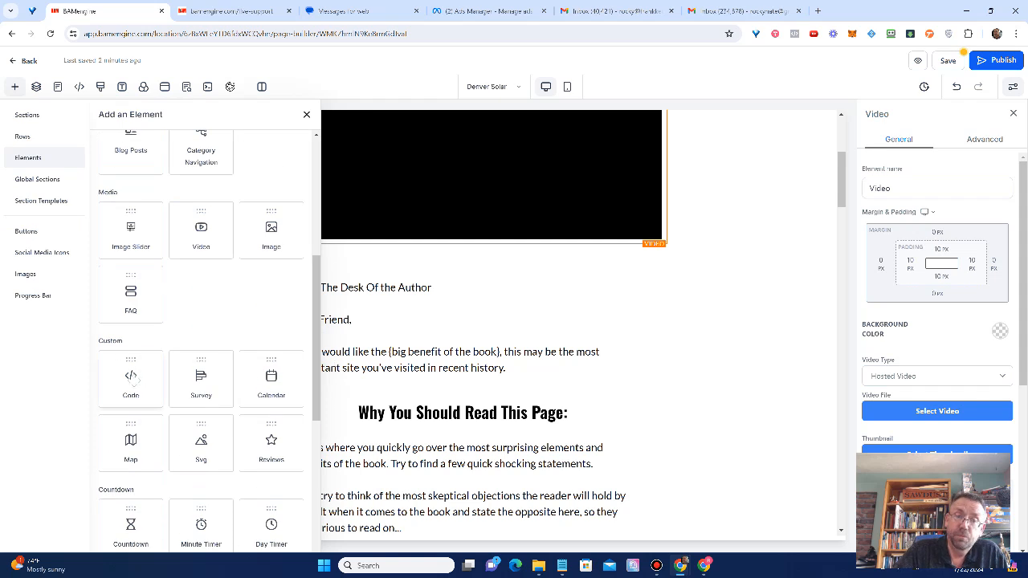
pyautogui.click(138, 389)
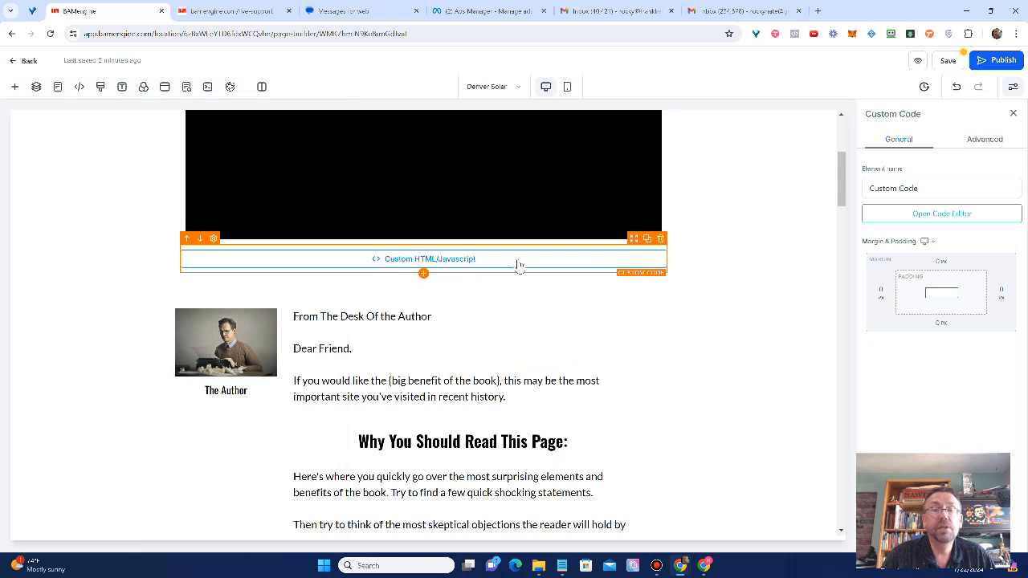
pyautogui.click(974, 216)
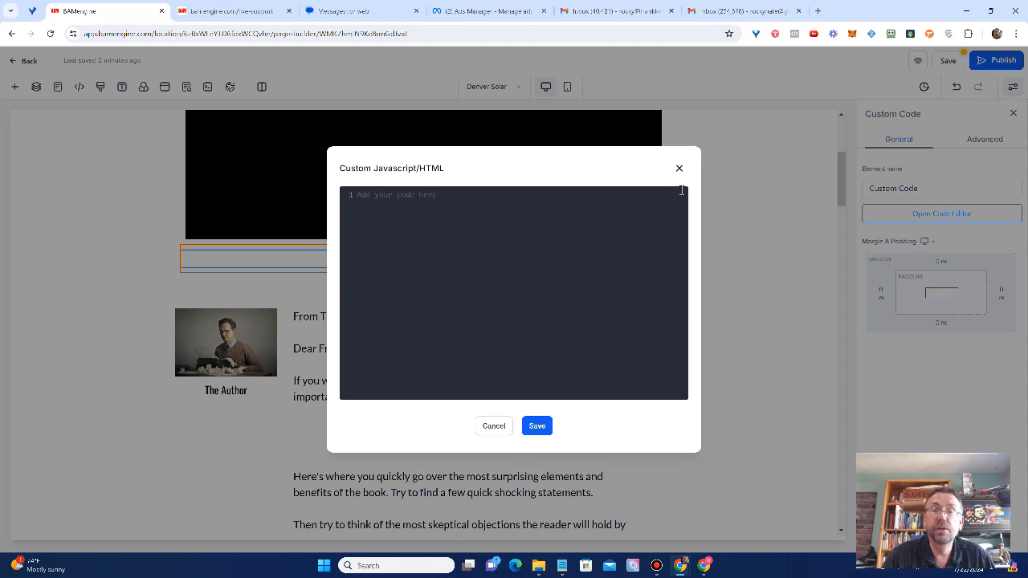
pyautogui.click(680, 168)
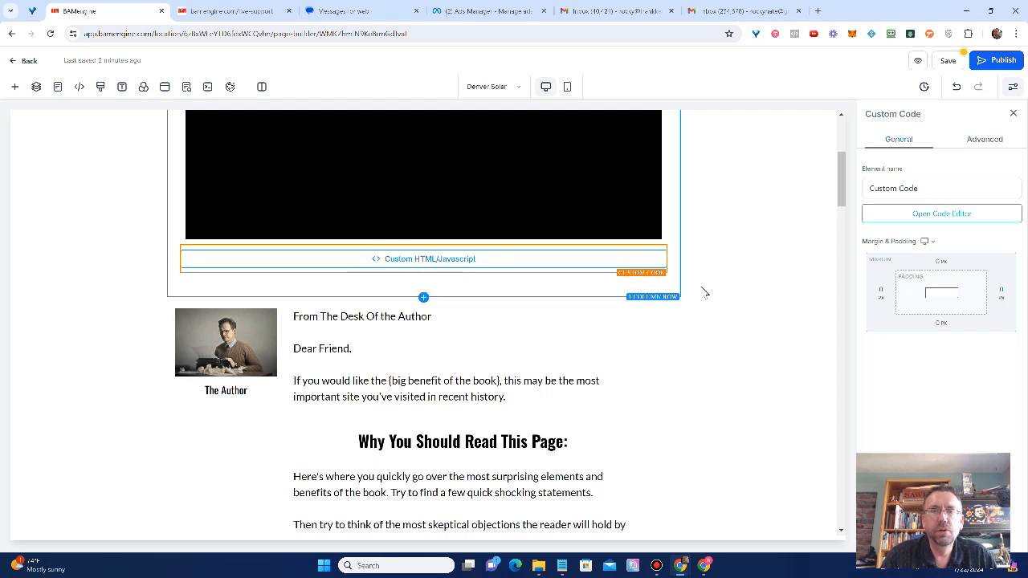
# - Look through the sales letter from headline to disclaimer footer, including the settings of the book cover image
pyautogui.scroll(3, 706, 296)
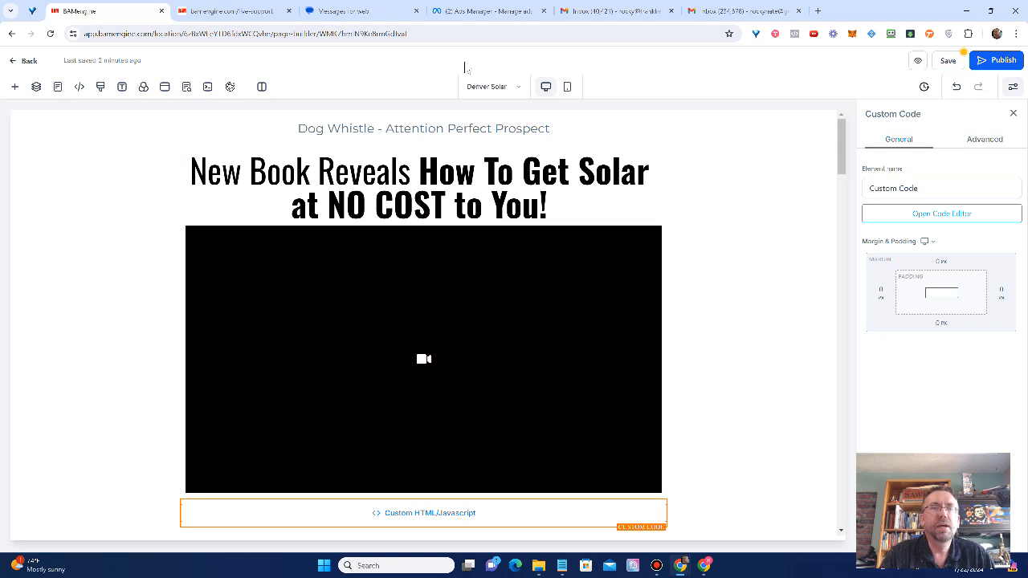
pyautogui.scroll(-2, 485, 153)
pyautogui.scroll(-5, 485, 153)
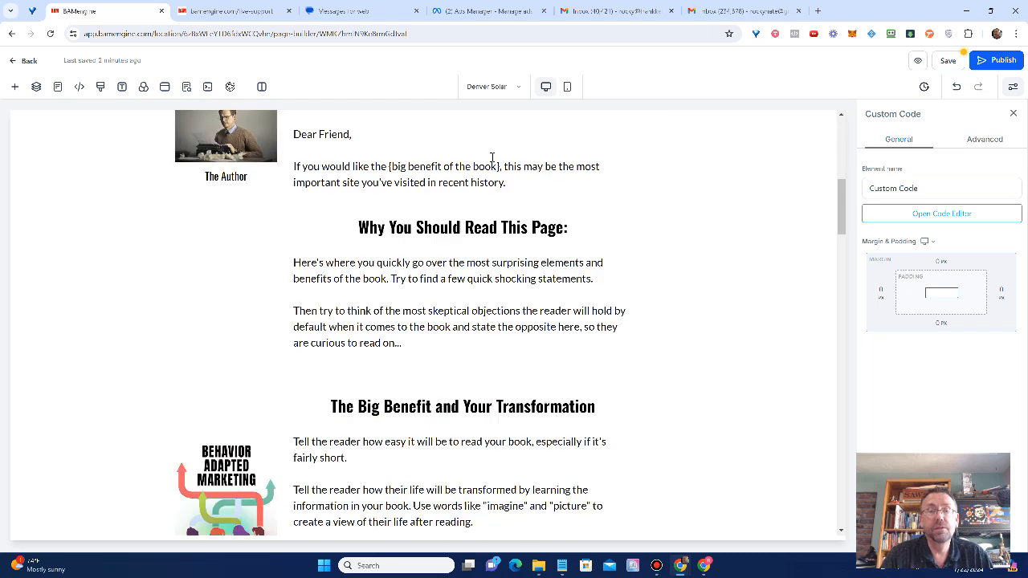
pyautogui.click(230, 405)
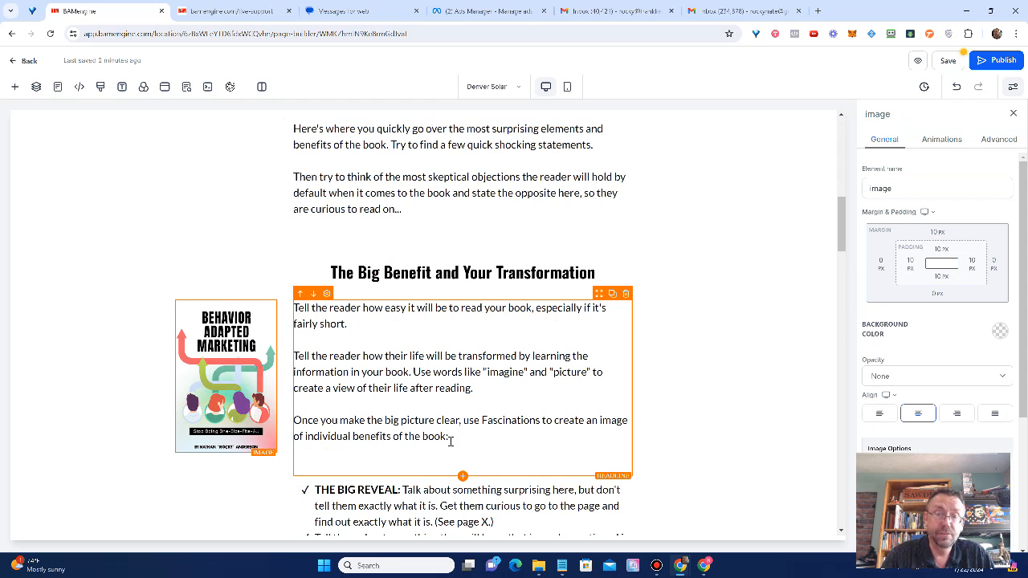
pyautogui.scroll(-14, 451, 441)
pyautogui.scroll(-12, 446, 423)
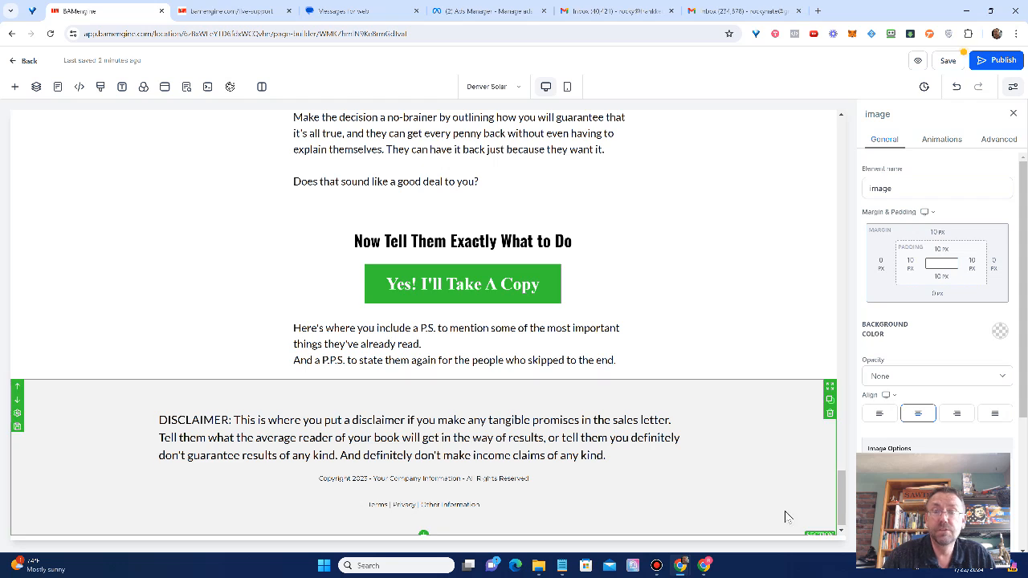
pyautogui.moveTo(846, 520); pyautogui.dragTo(877, 130)
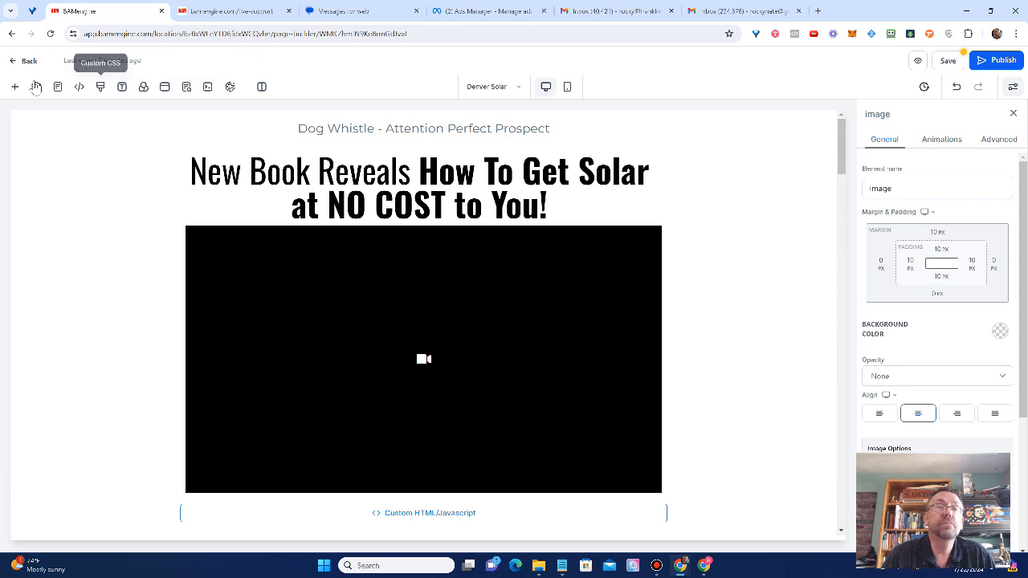
# - Check the page's SEO meta data and leave the page builder for the Denver Solar step, discarding the unsaved changes
pyautogui.click(187, 88)
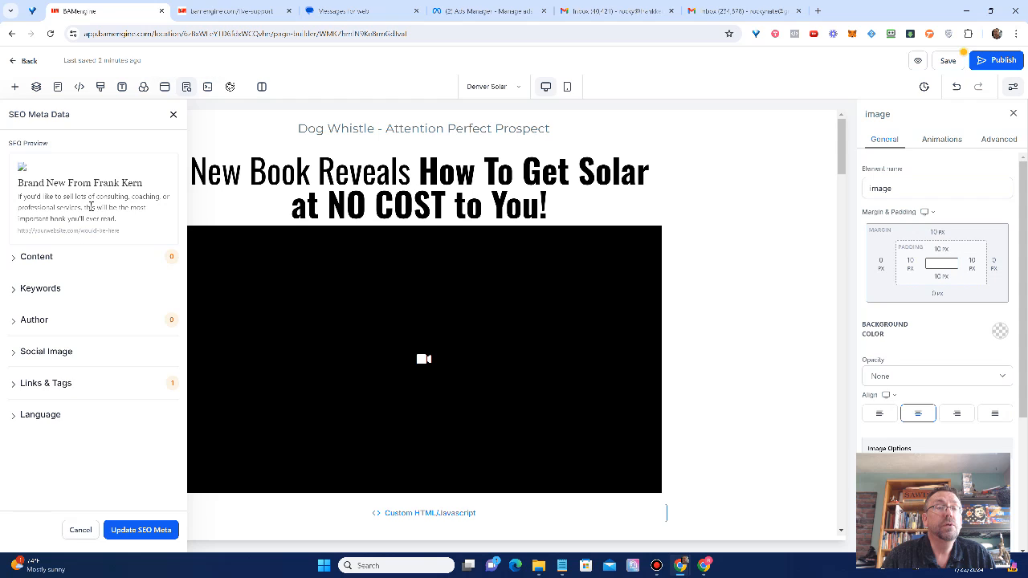
pyautogui.click(173, 114)
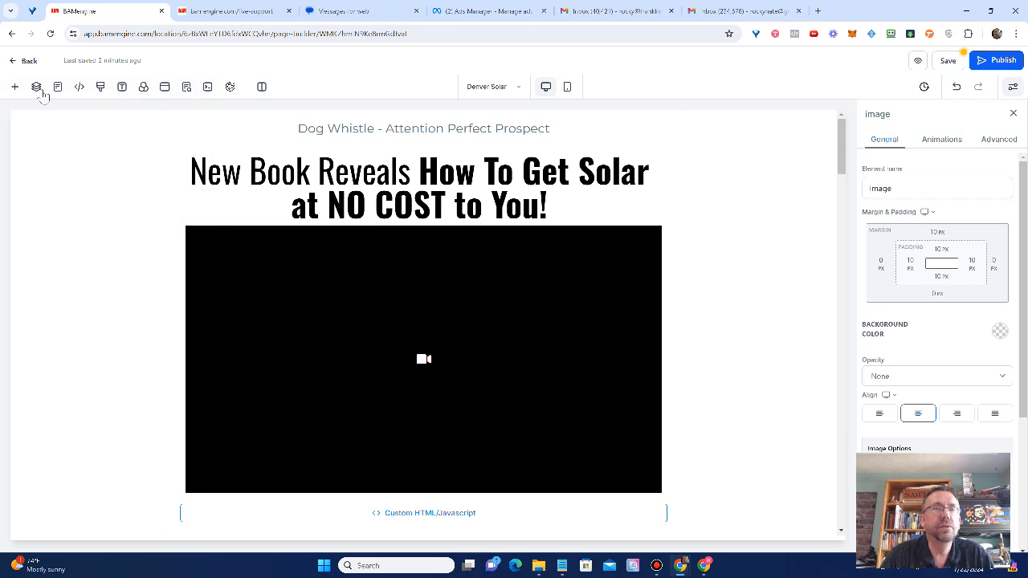
pyautogui.click(19, 62)
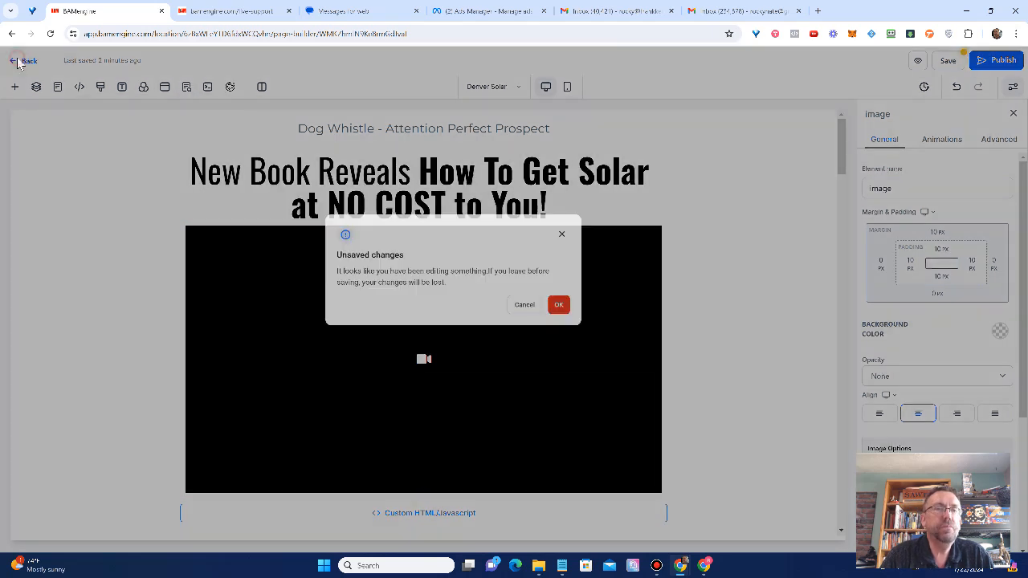
pyautogui.click(635, 339)
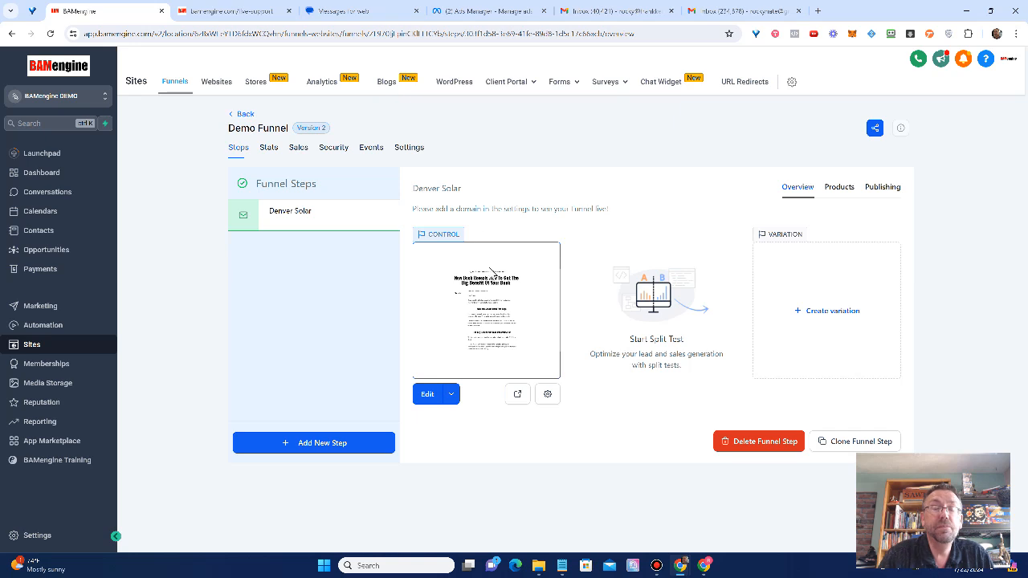
# - Check the step name and step URL in the Denver Solar step's publishing settings
pyautogui.click(888, 190)
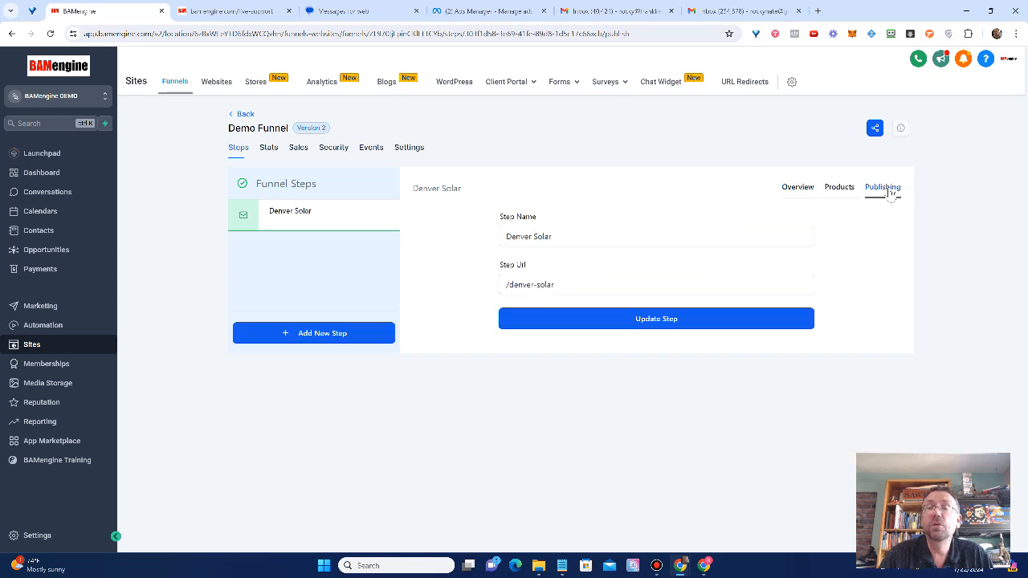
pyautogui.click(570, 234)
pyautogui.hotkey('ctrl', 'a')
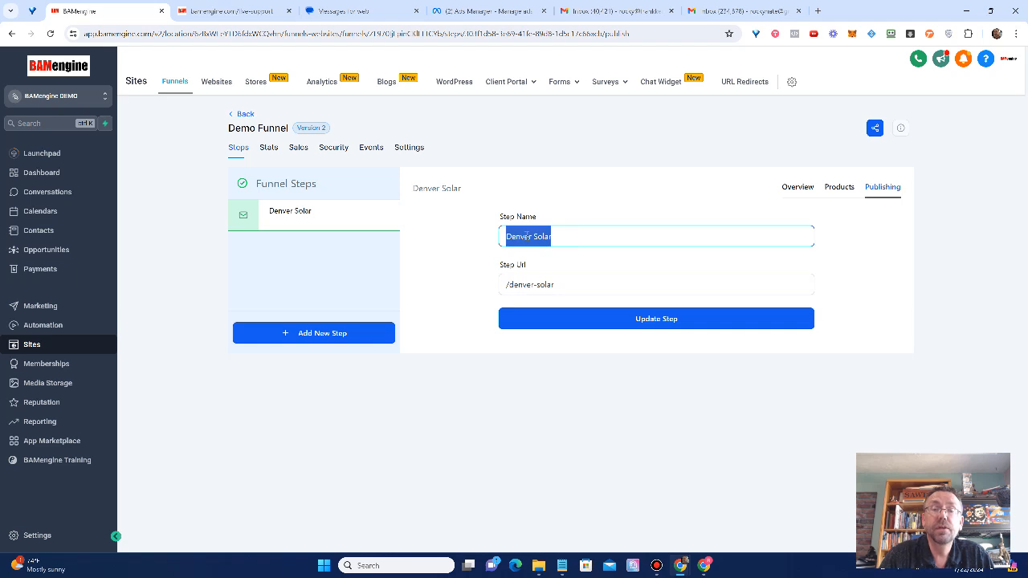
pyautogui.click(572, 286)
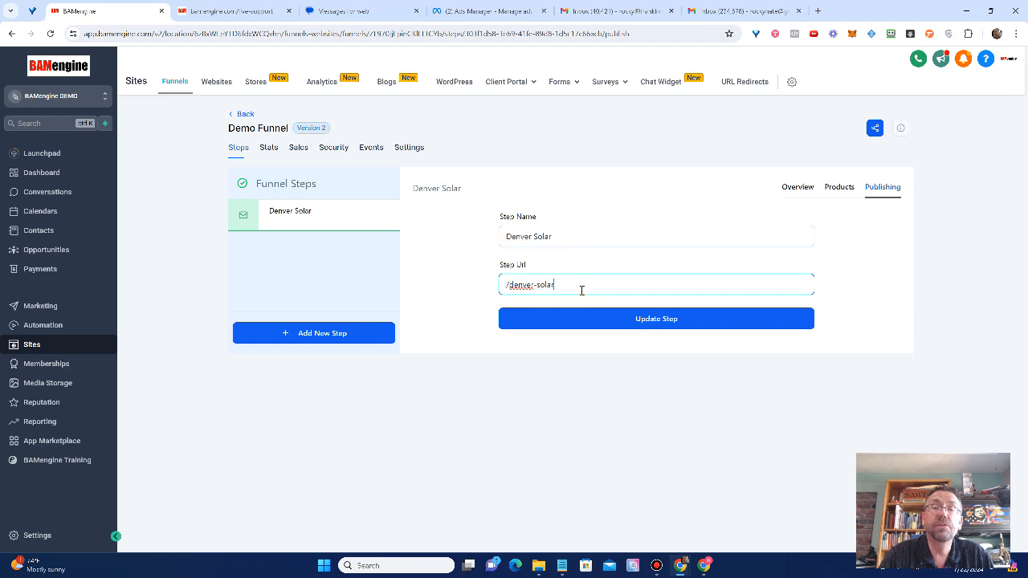
# - Examine the add-product form and available products for the Denver Solar step, returning to its overview without adding one
pyautogui.click(840, 190)
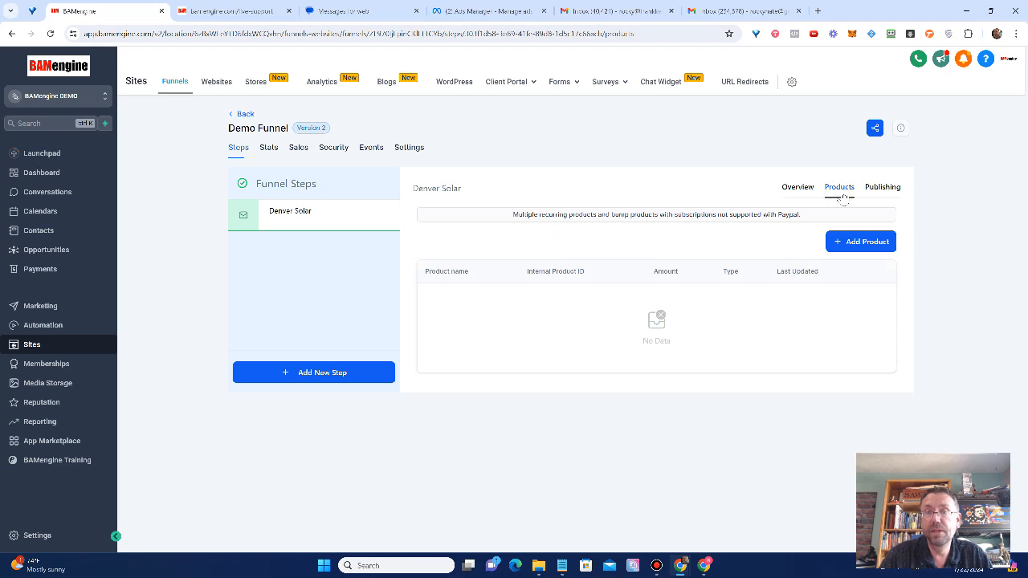
pyautogui.moveTo(265, 219)
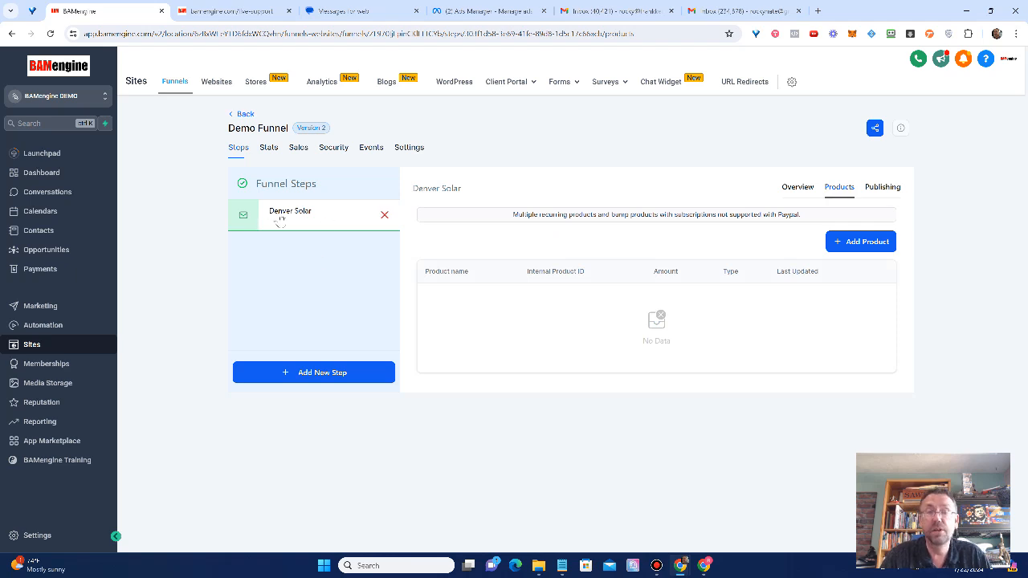
pyautogui.click(865, 244)
pyautogui.click(549, 277)
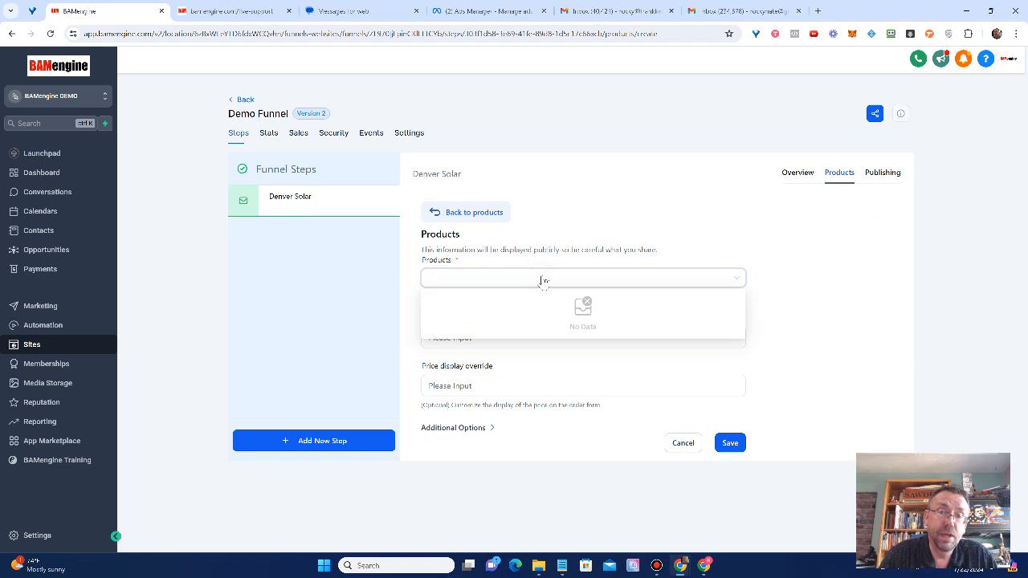
pyautogui.click(642, 227)
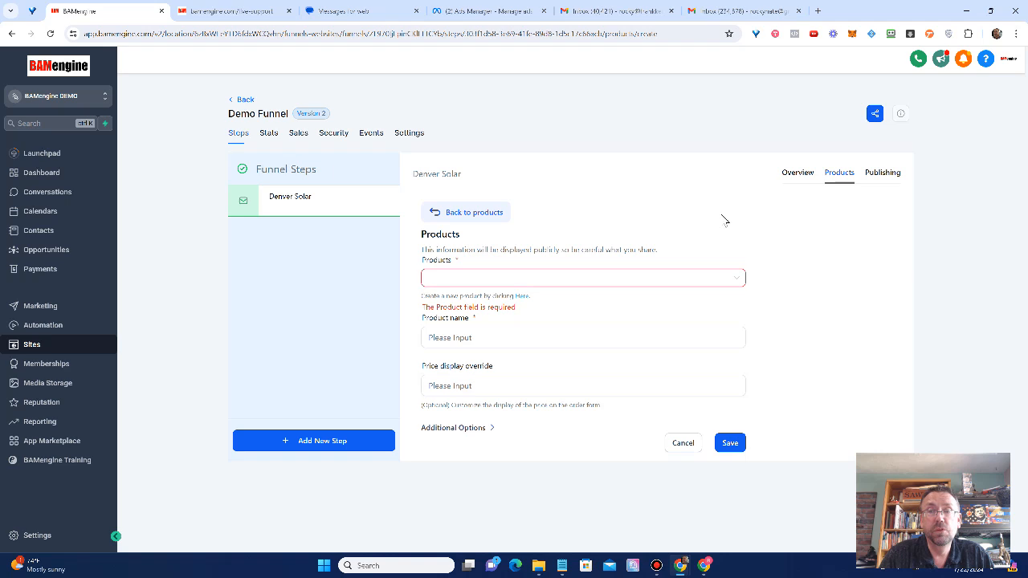
pyautogui.click(797, 173)
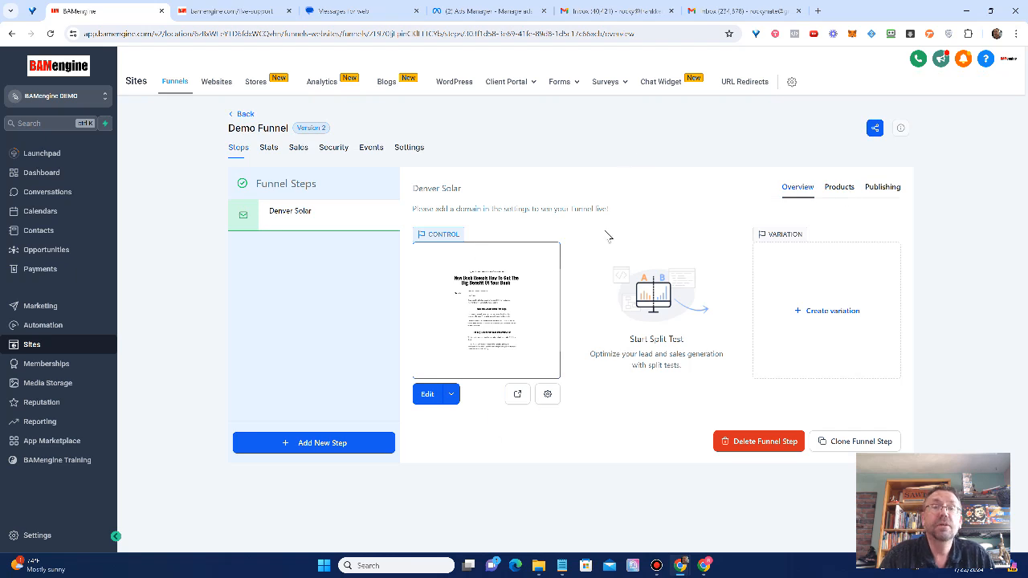
# - Review Demo Funnel's stats and its settings for domain, path, tracking code and payment mode, and return to the funnel steps
pyautogui.click(268, 149)
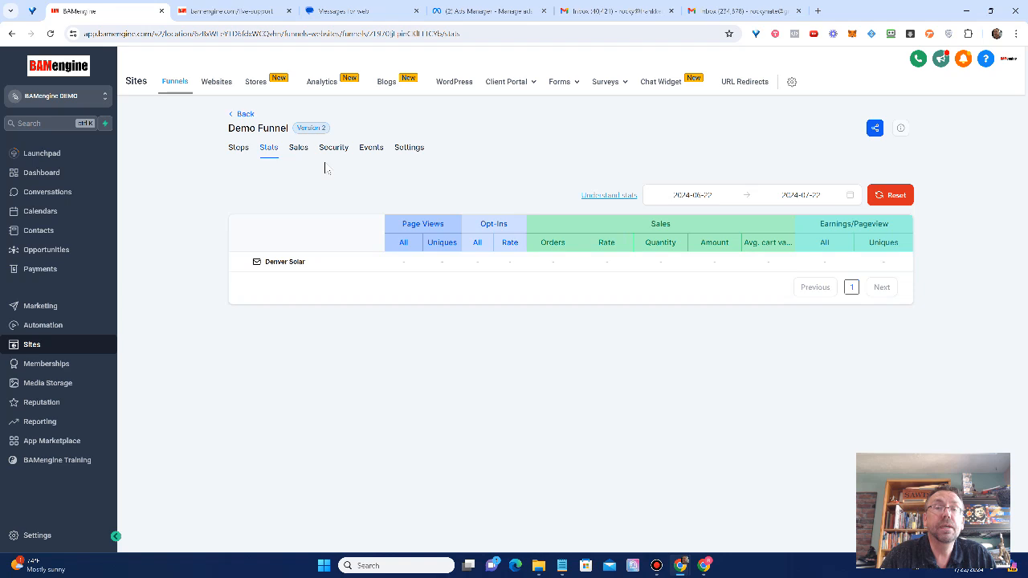
pyautogui.click(402, 153)
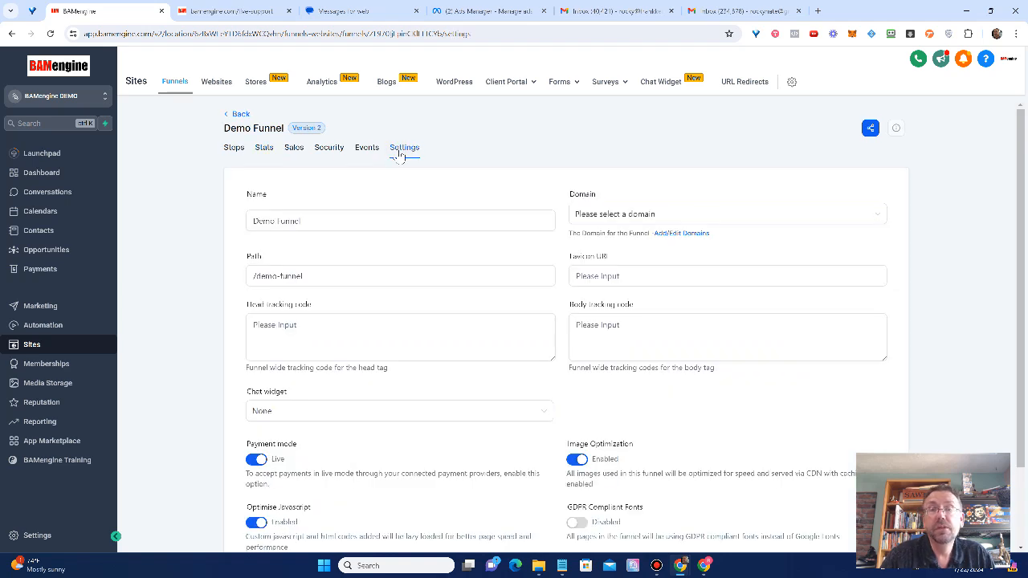
pyautogui.click(649, 216)
pyautogui.click(650, 218)
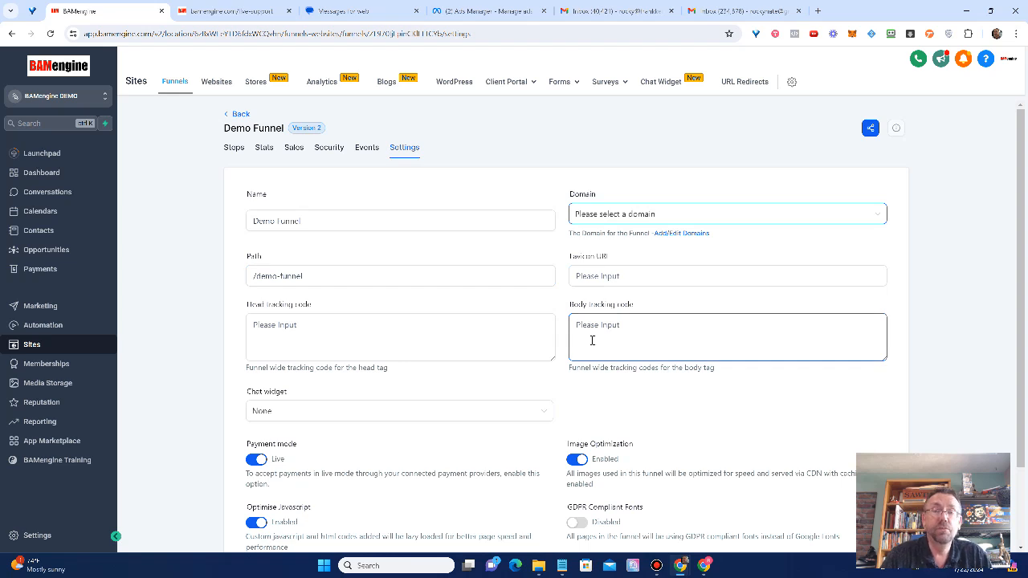
pyautogui.scroll(-1, 460, 391)
pyautogui.scroll(-1, 449, 377)
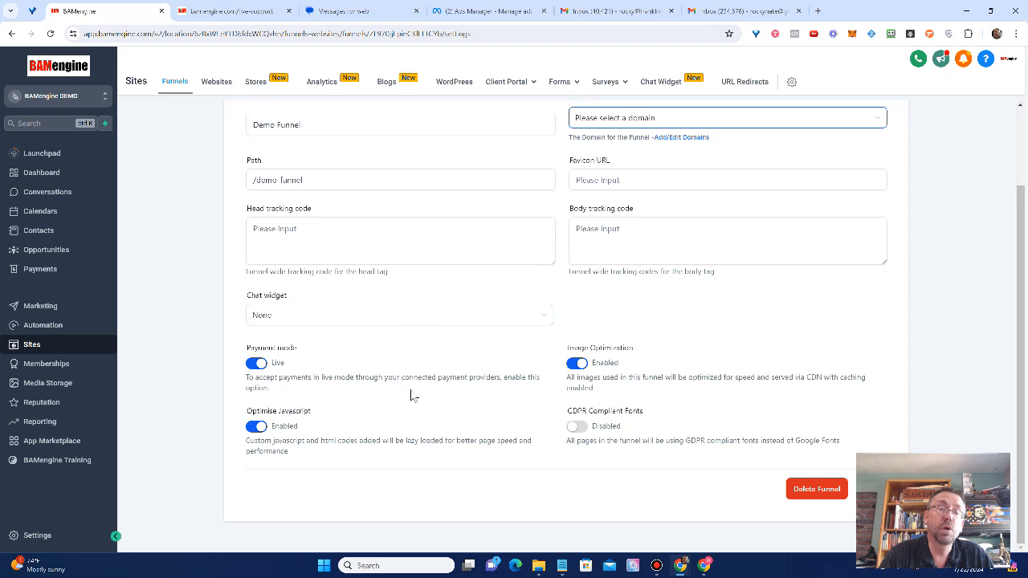
pyautogui.scroll(1, 418, 392)
pyautogui.scroll(1, 417, 392)
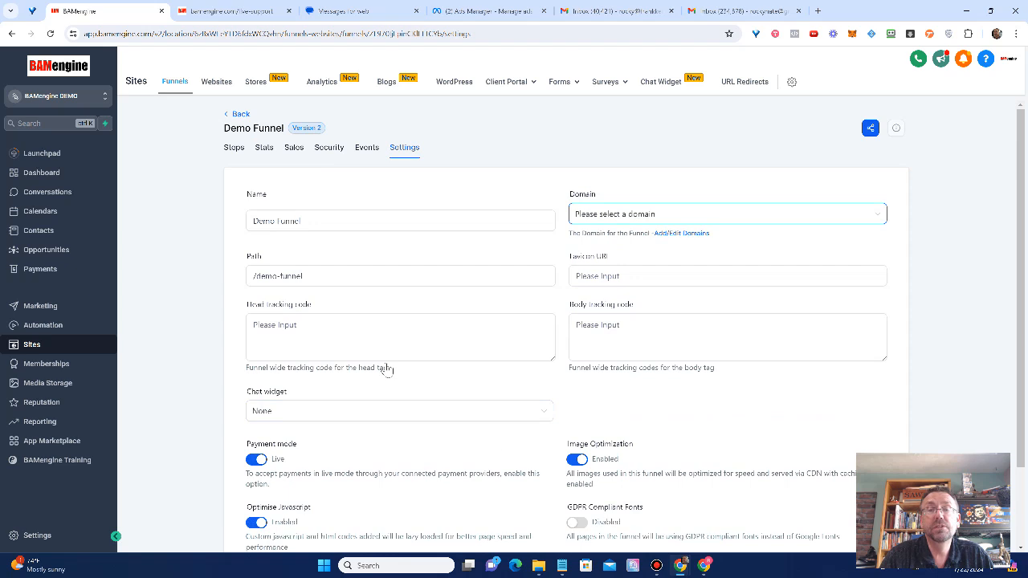
pyautogui.click(235, 150)
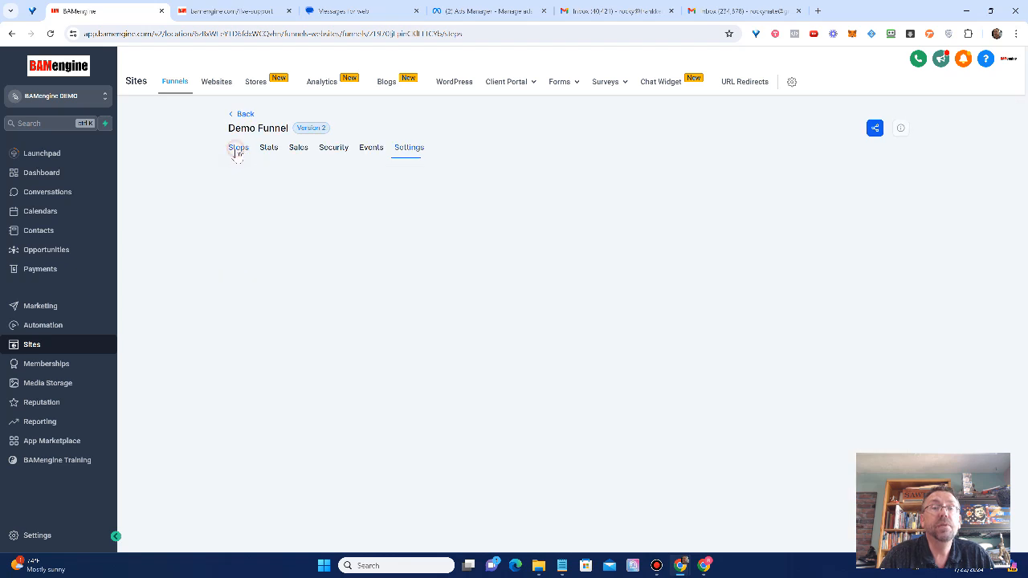